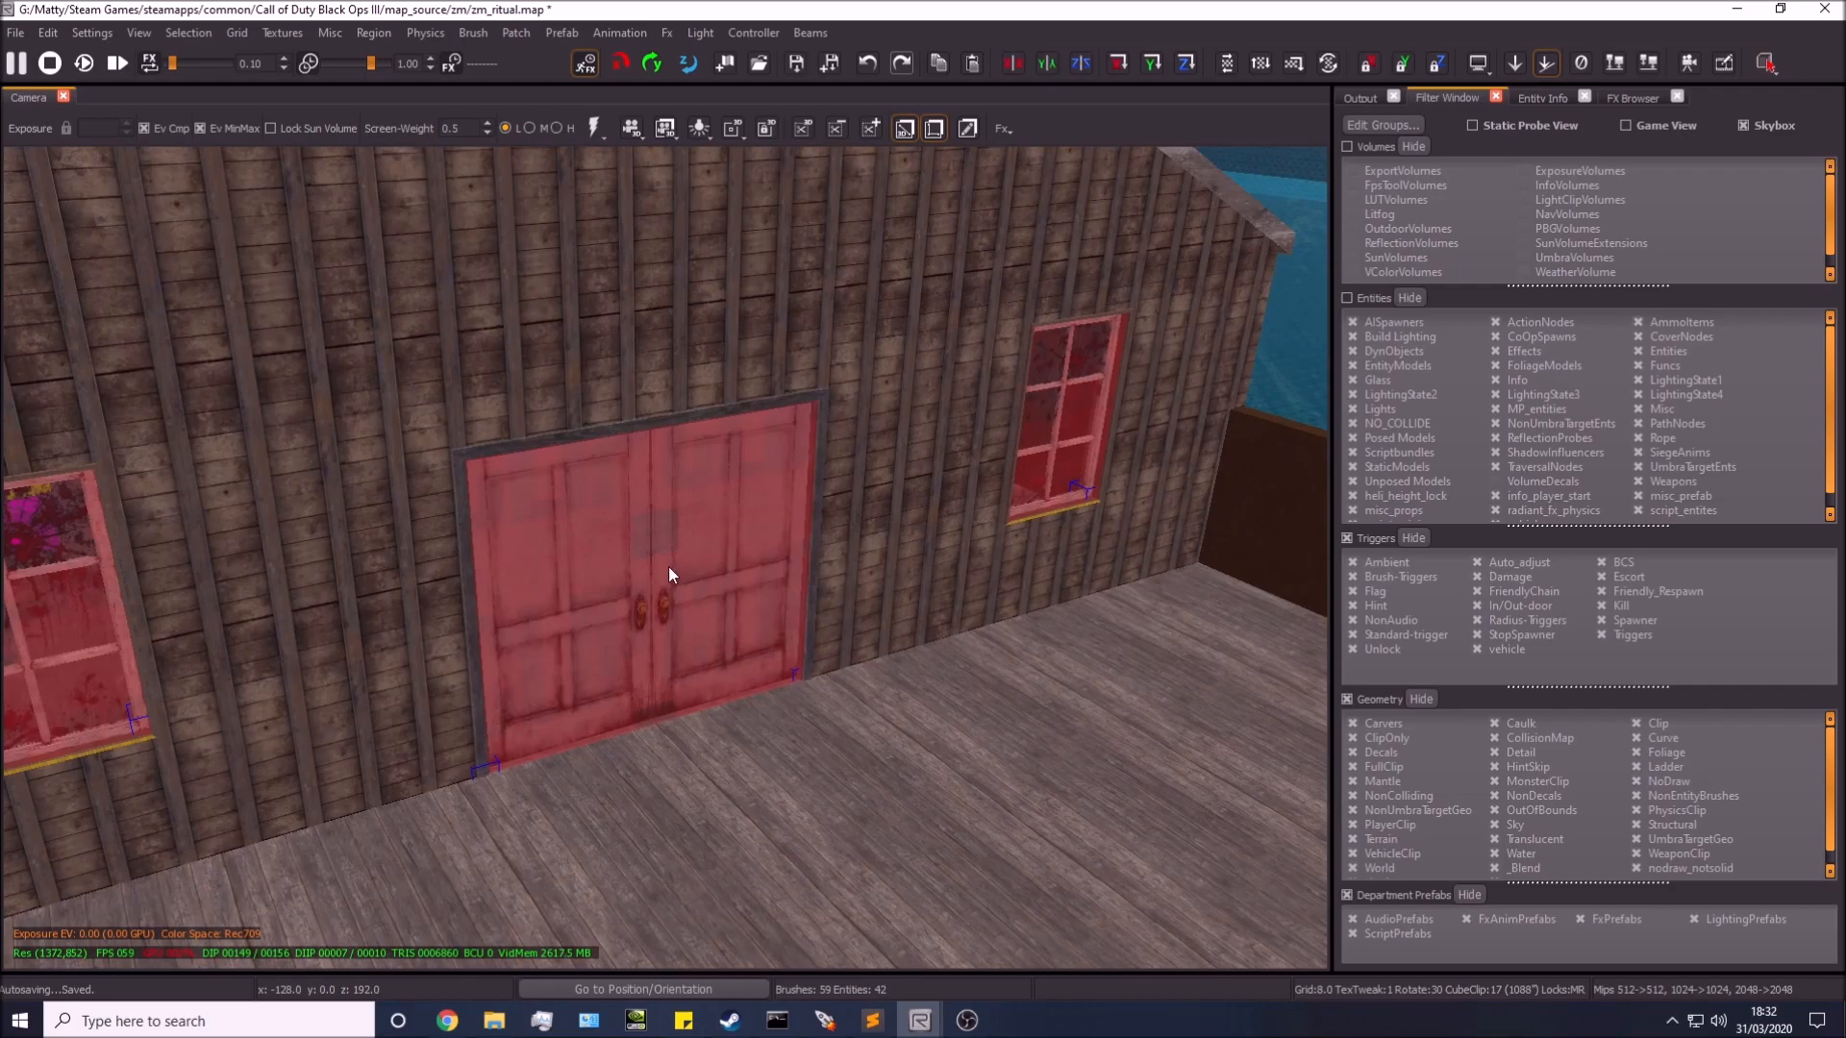
Clear the red translucent brush covering the double doors from view.
{"action": "right_click_drag", "start_coordinate": [707, 529], "coordinate": [683, 577]}
{"action": "left_click", "coordinate": [688, 552], "text": "shift"}
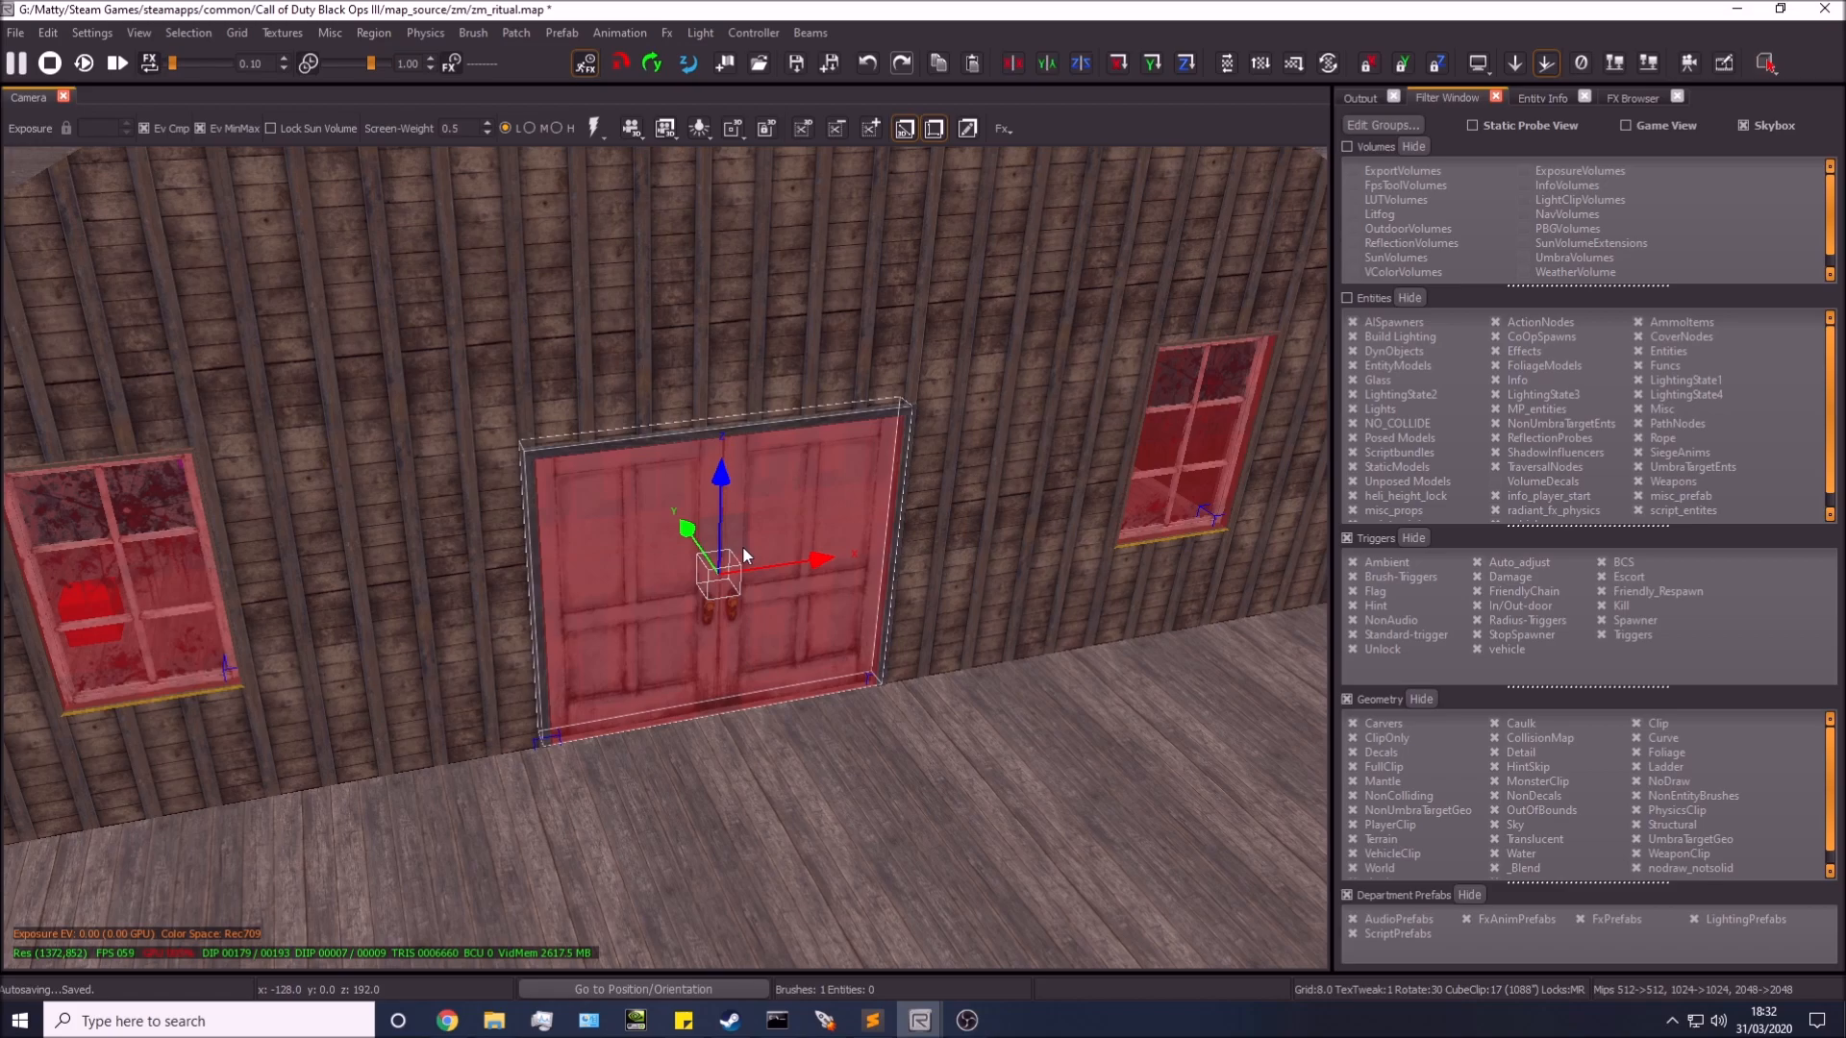
{"action": "key", "text": "Escape"}
{"action": "mouse_move", "coordinate": [743, 546]}
{"action": "right_mouse_down"}
{"action": "mouse_move", "coordinate": [678, 531]}
{"action": "mouse_move", "coordinate": [849, 674]}
{"action": "right_mouse_up"}
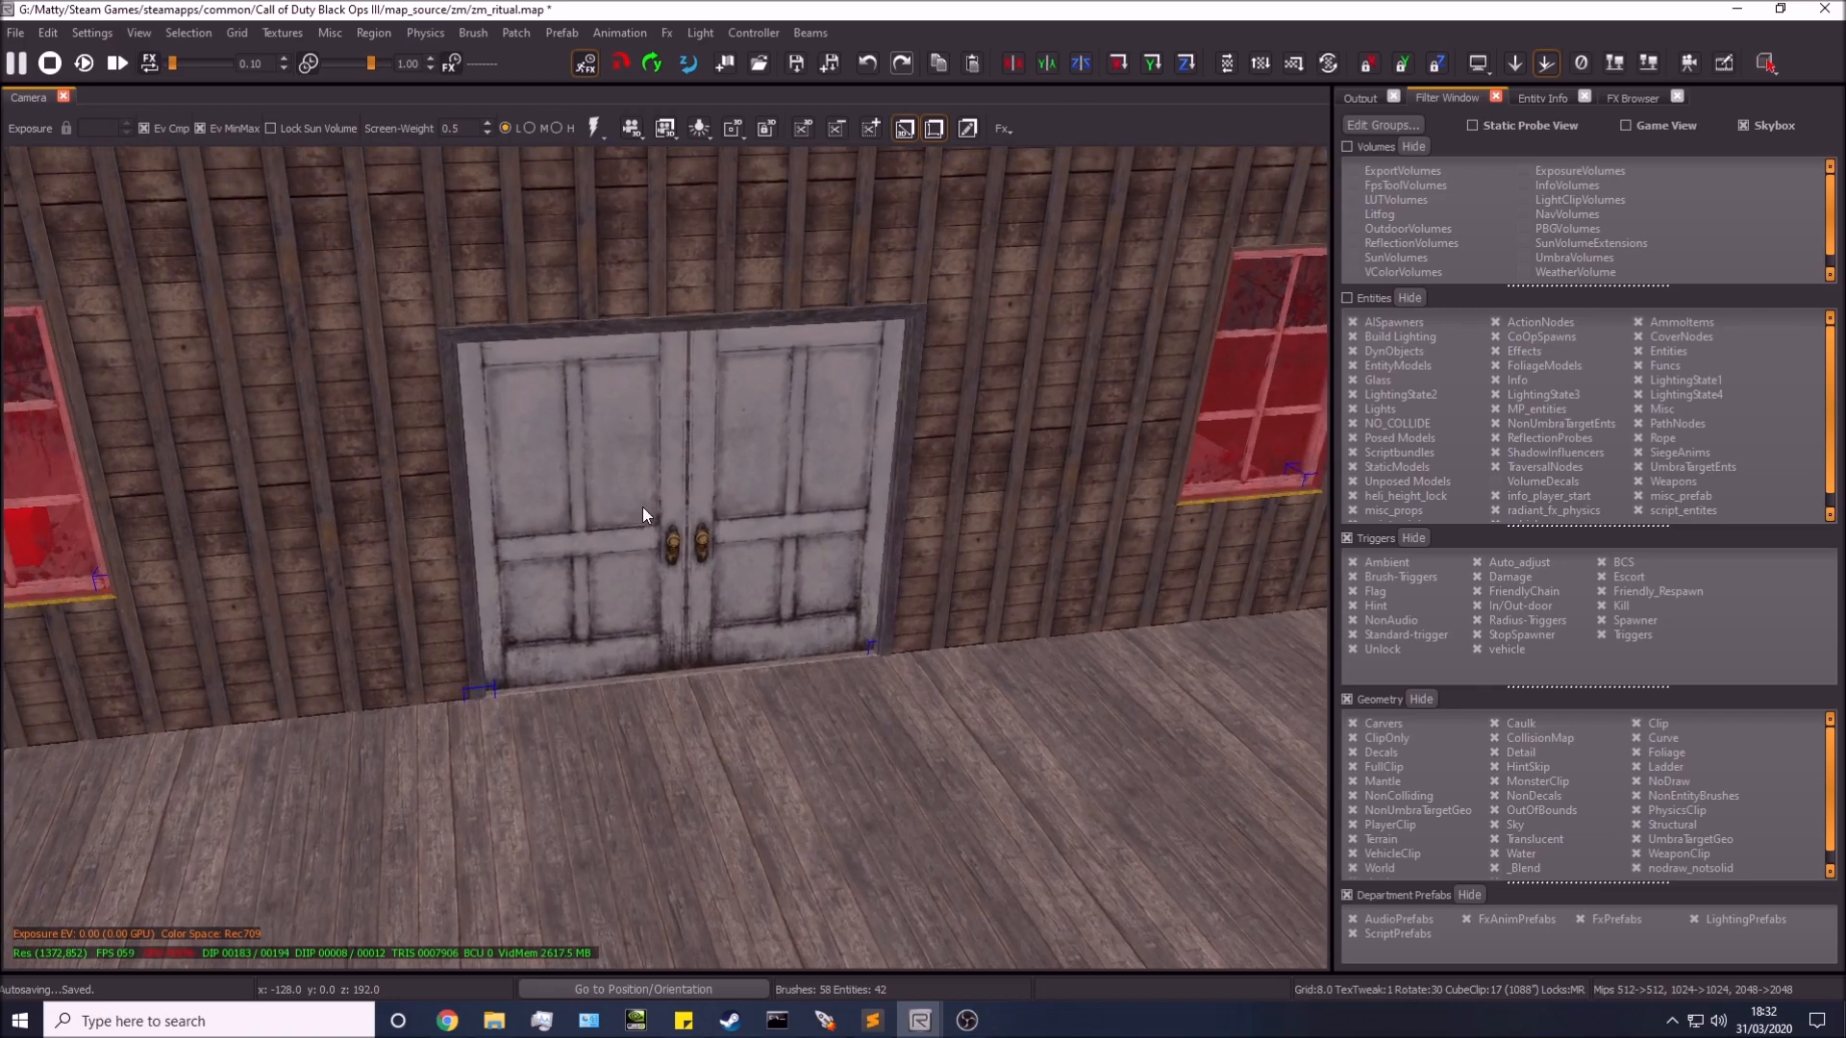
Examine the two door models by selecting them together and individually, then clear the selection.
{"action": "right_click_drag", "start_coordinate": [696, 481], "coordinate": [688, 481]}
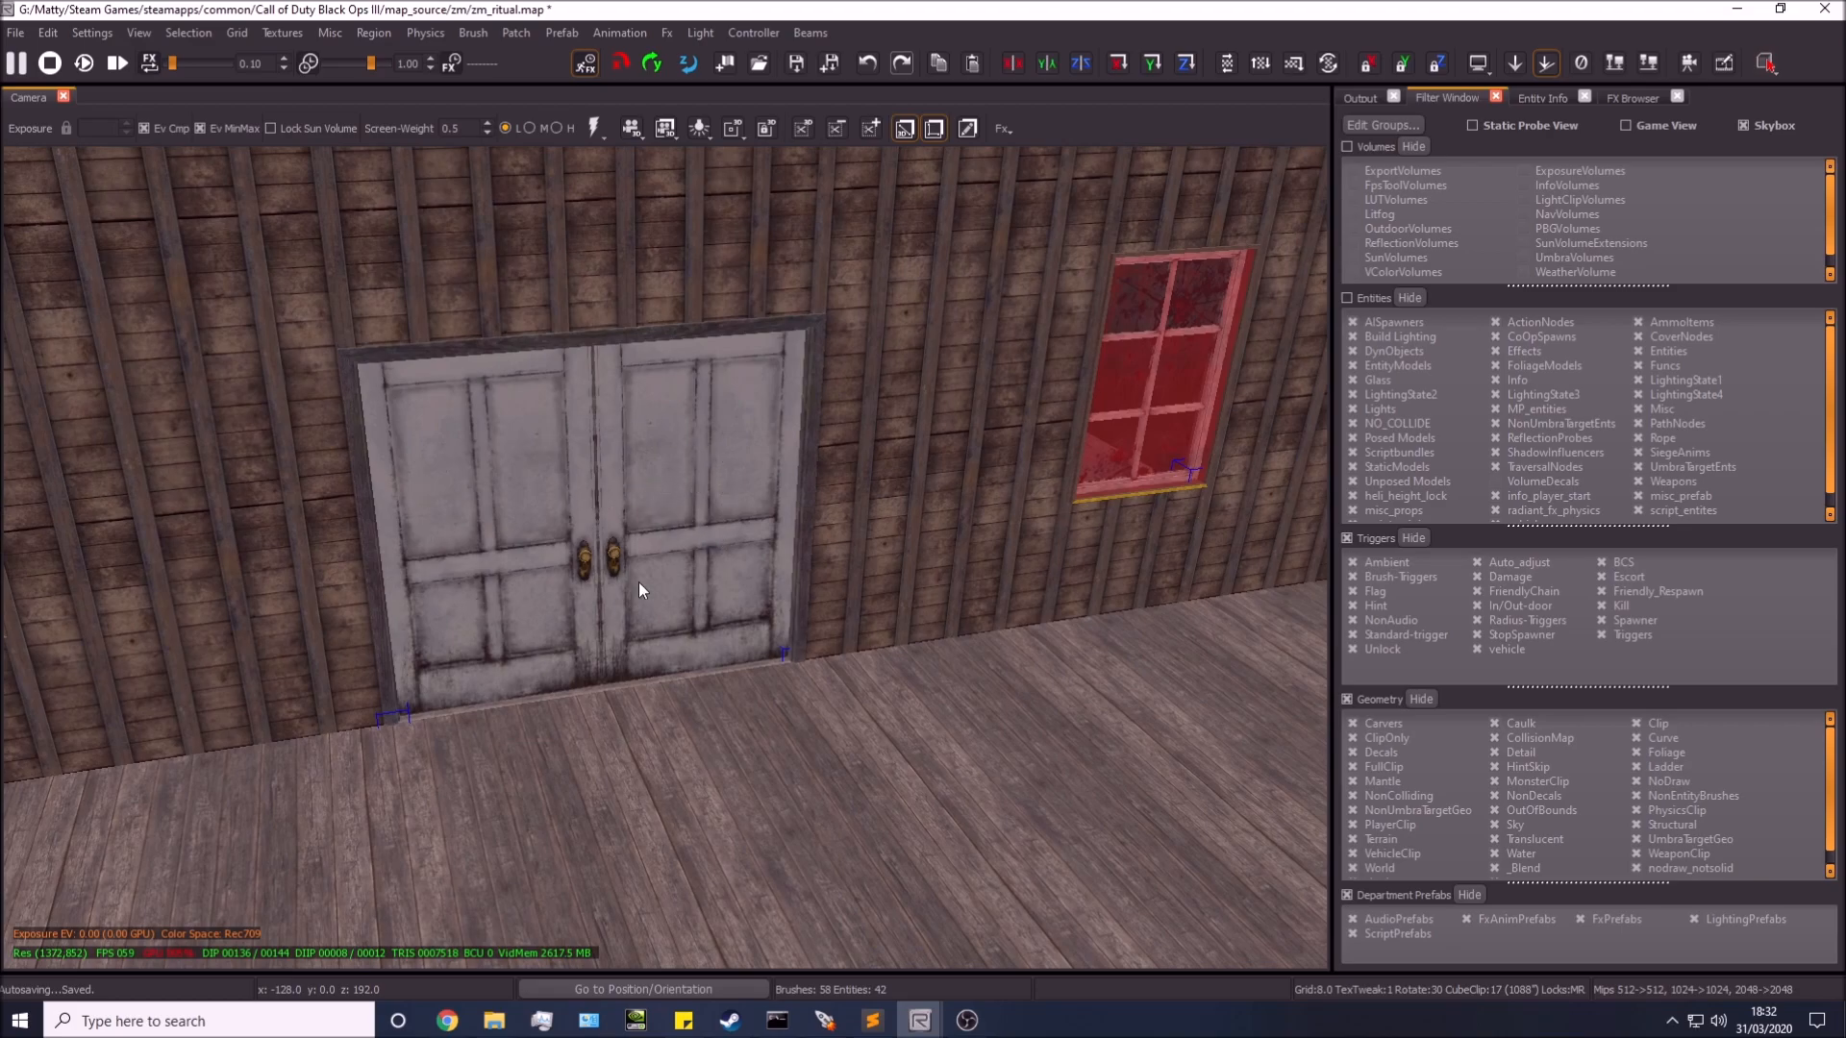
{"action": "left_click", "coordinate": [650, 521]}
{"action": "key", "text": "Escape"}
{"action": "right_click_drag", "start_coordinate": [580, 637], "coordinate": [654, 581]}
{"action": "left_click", "coordinate": [676, 527]}
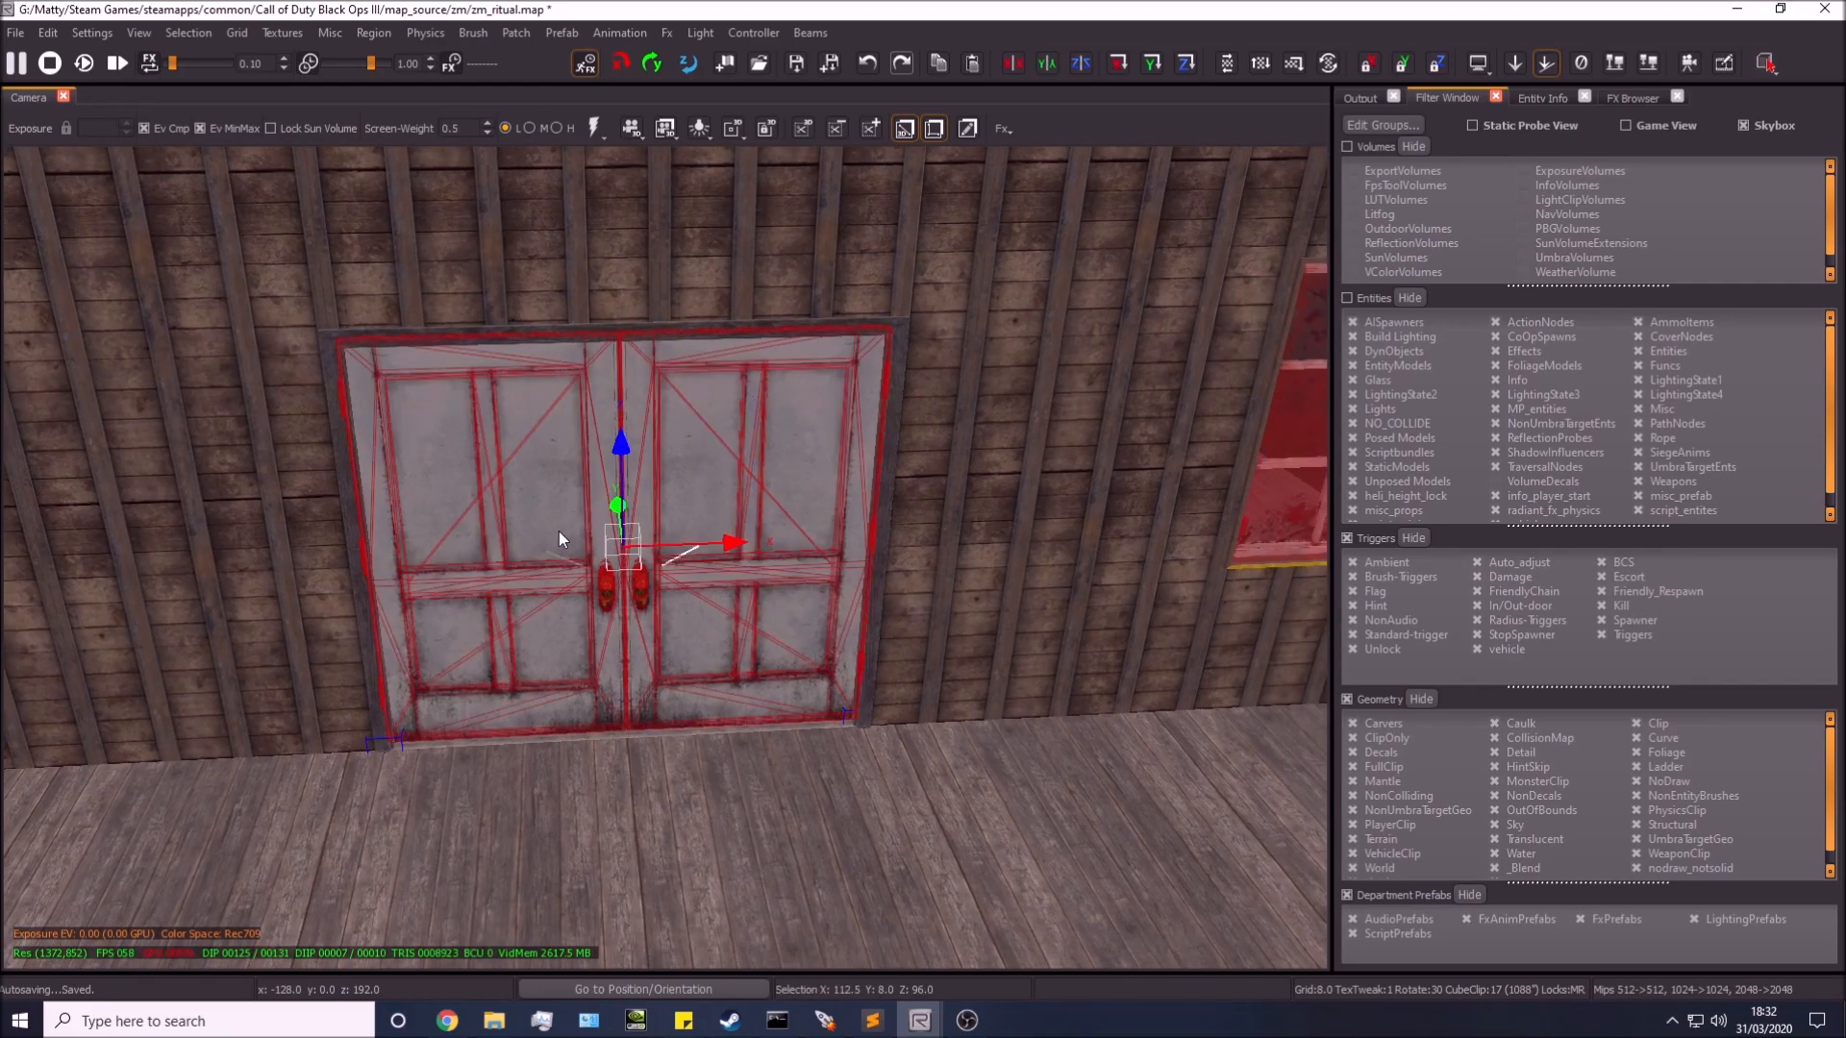
{"action": "key", "text": "Escape"}
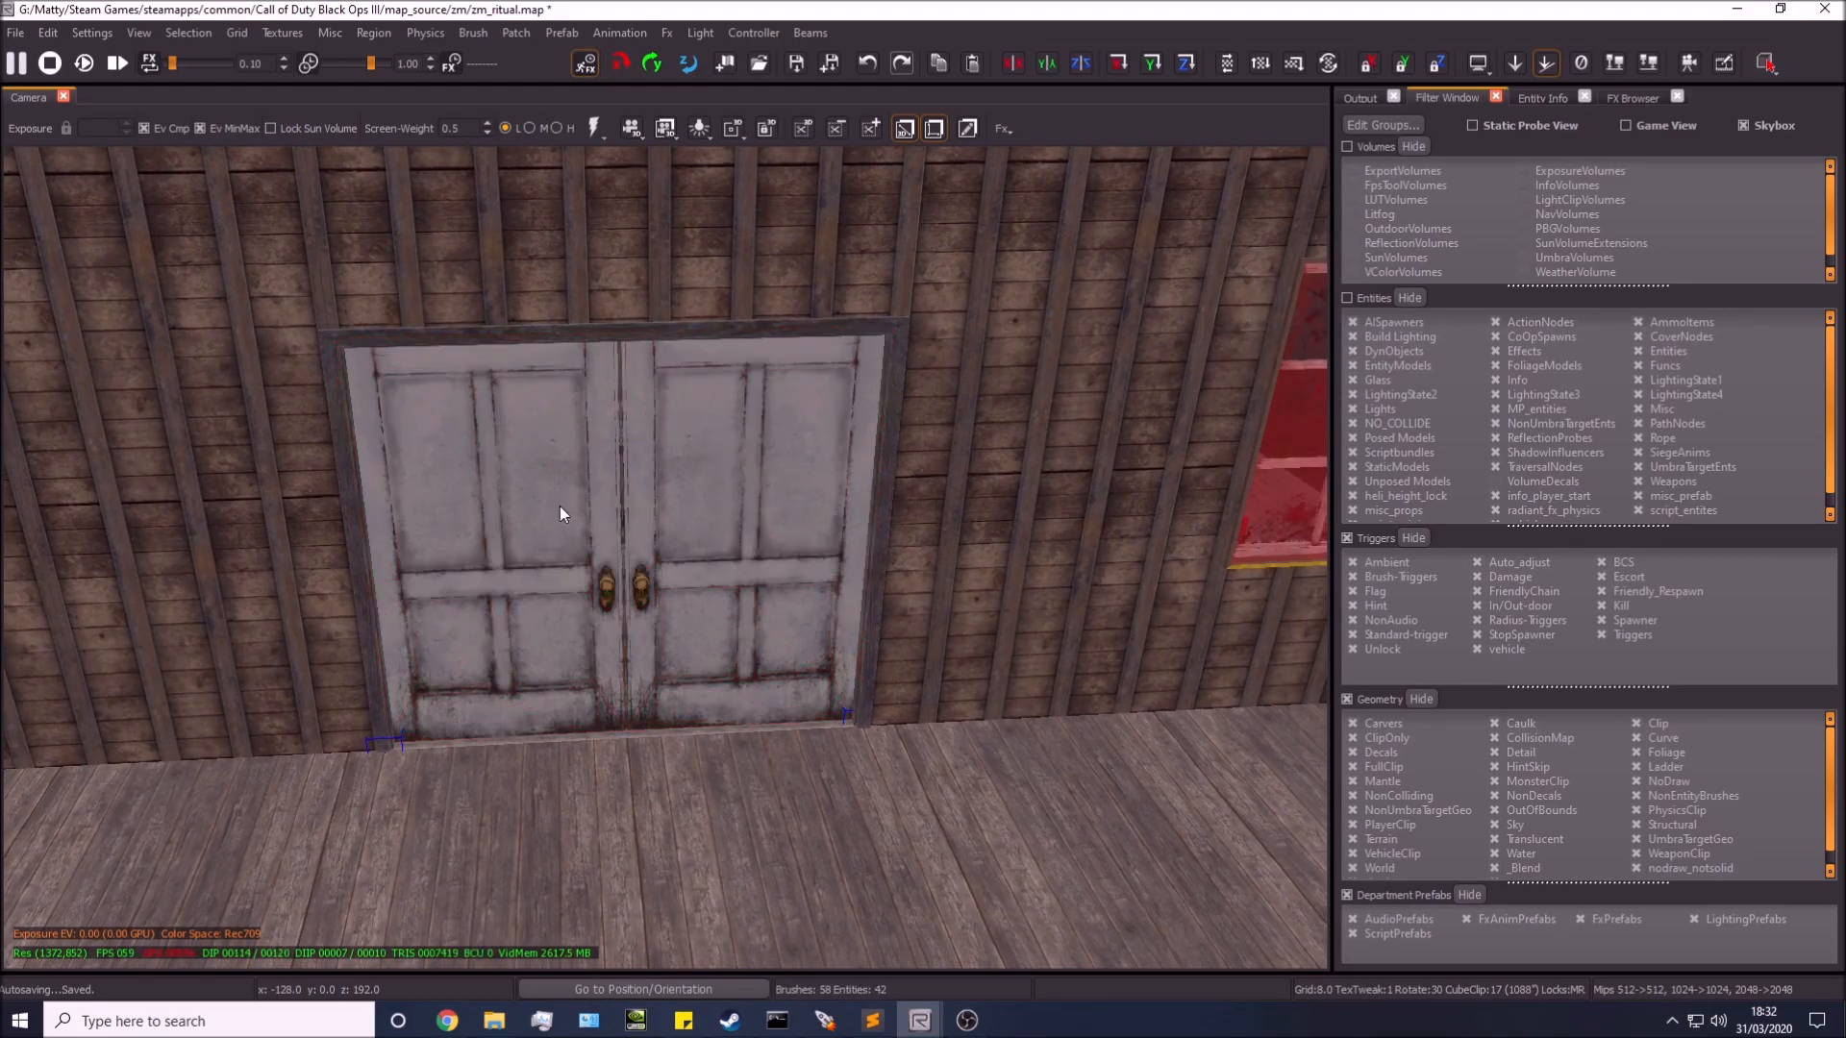
{"action": "left_click", "coordinate": [736, 574]}
{"action": "left_click", "coordinate": [533, 550]}
{"action": "key", "text": "Escape"}
{"action": "left_click", "coordinate": [529, 545]}
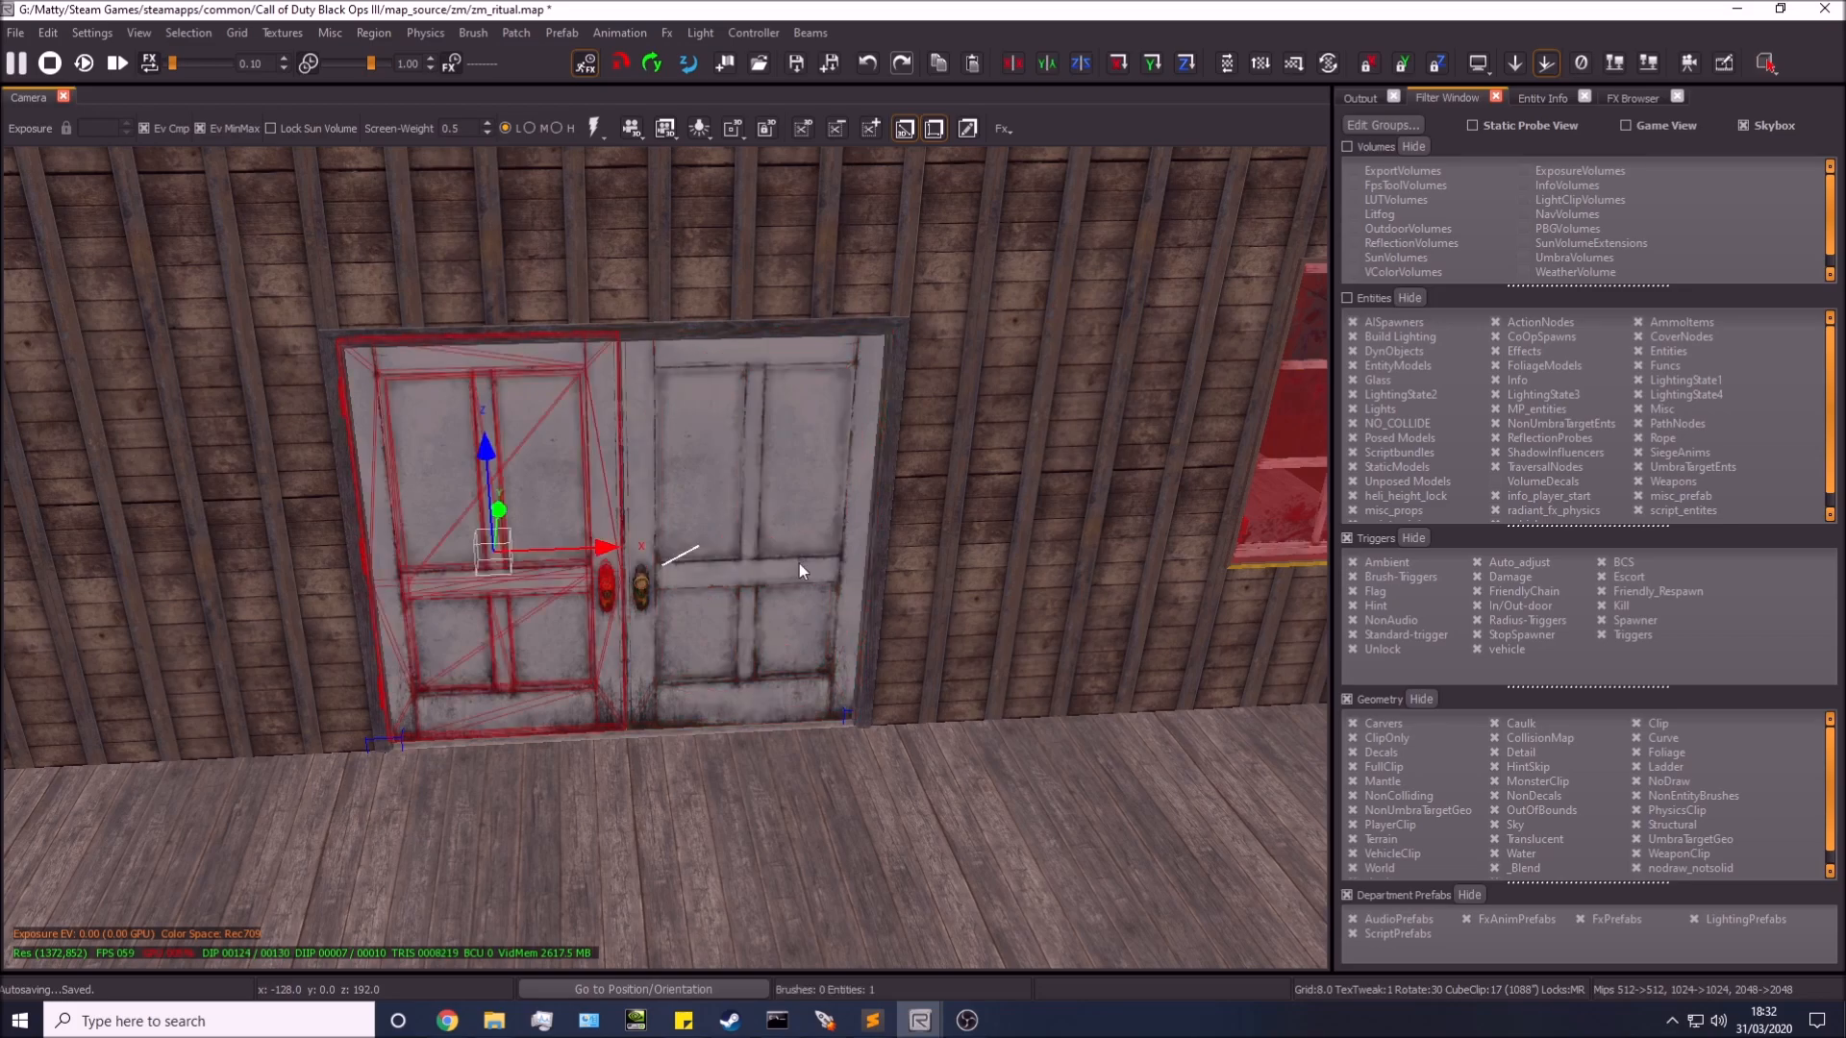
{"action": "key", "text": "Escape"}
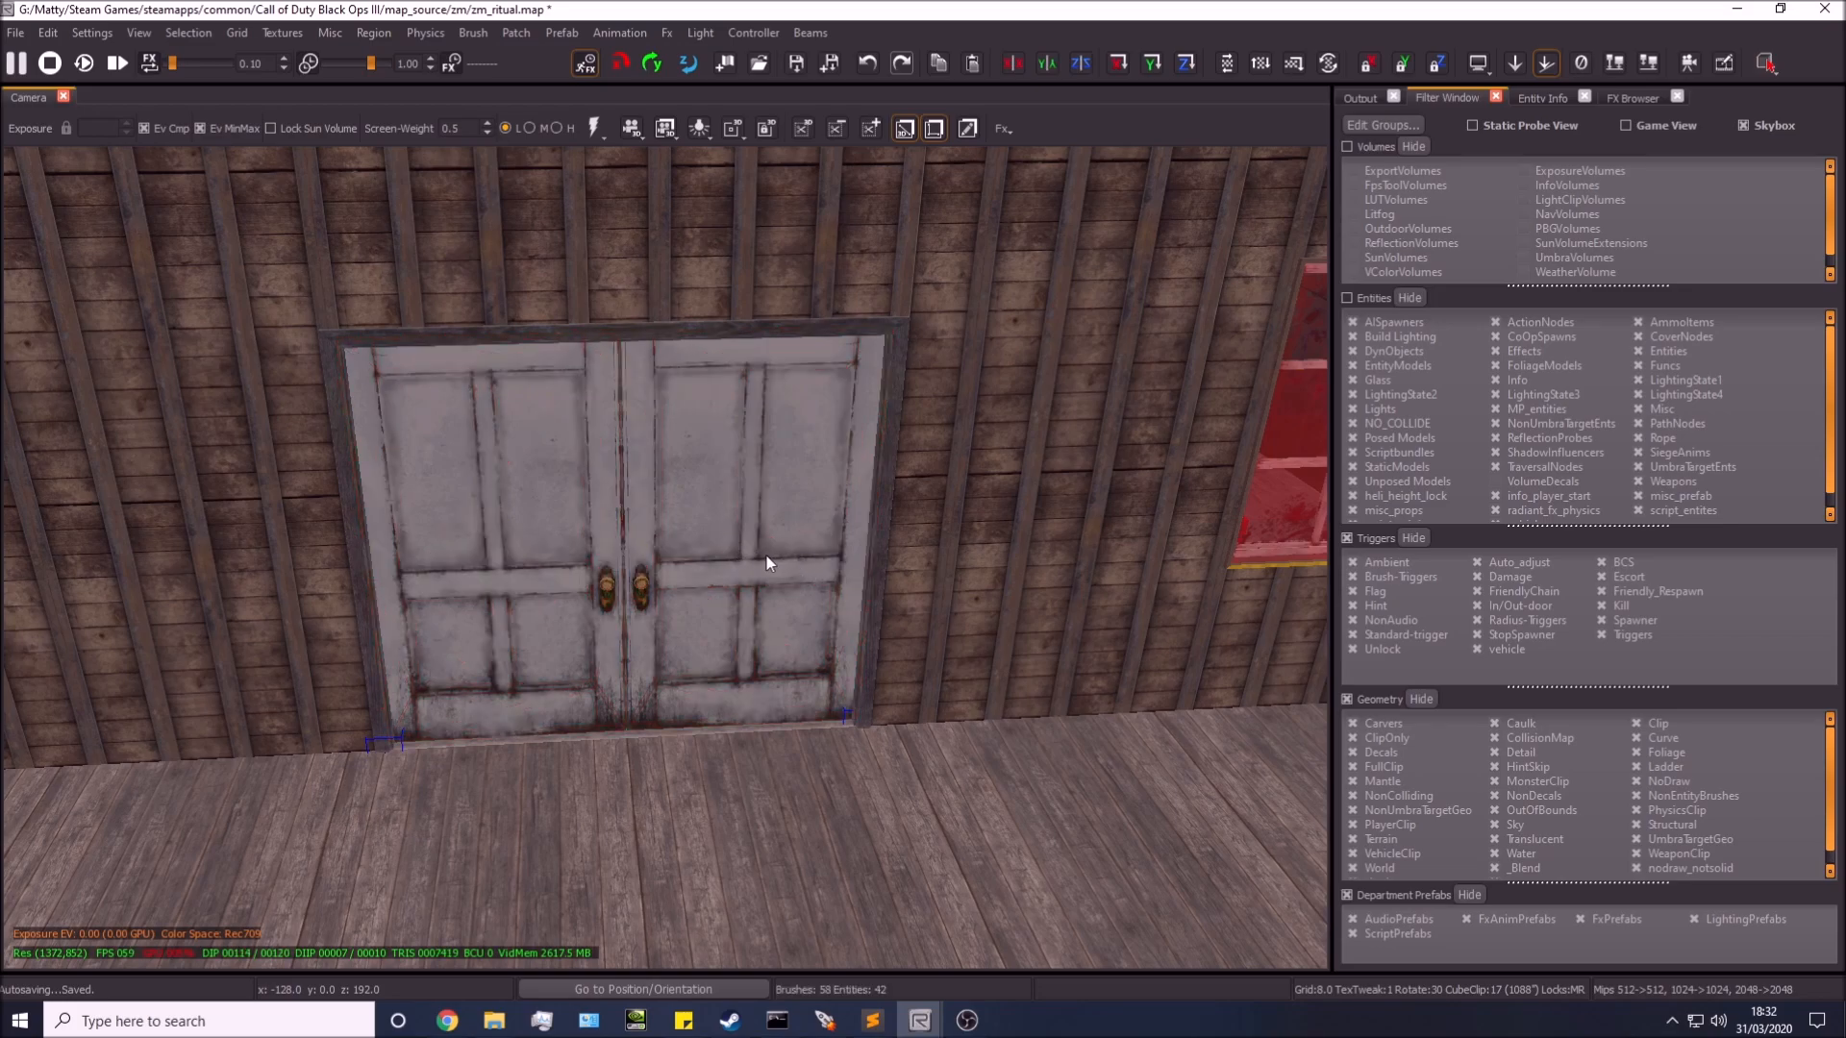
Remap both door models in the double doorway to the script_model class and deselect them.
{"action": "left_click", "coordinate": [692, 471]}
{"action": "left_click", "coordinate": [553, 468]}
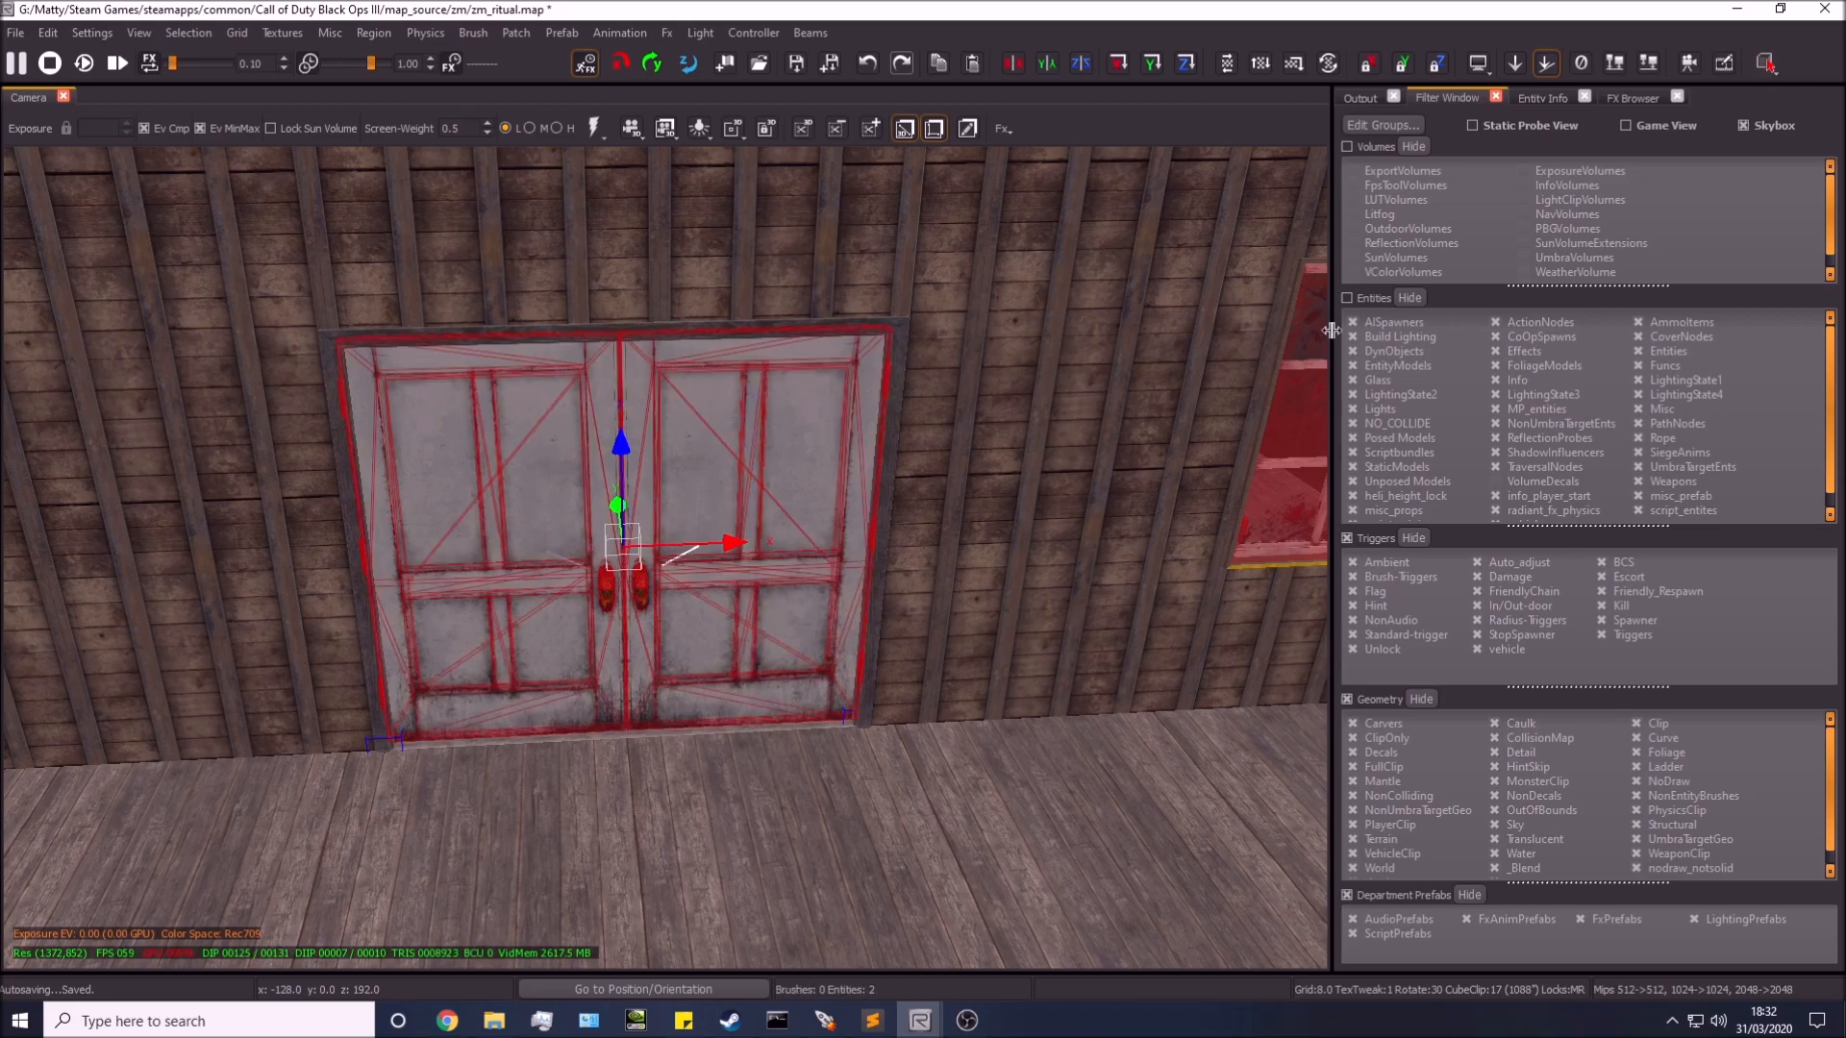
{"action": "left_click", "coordinate": [1532, 101]}
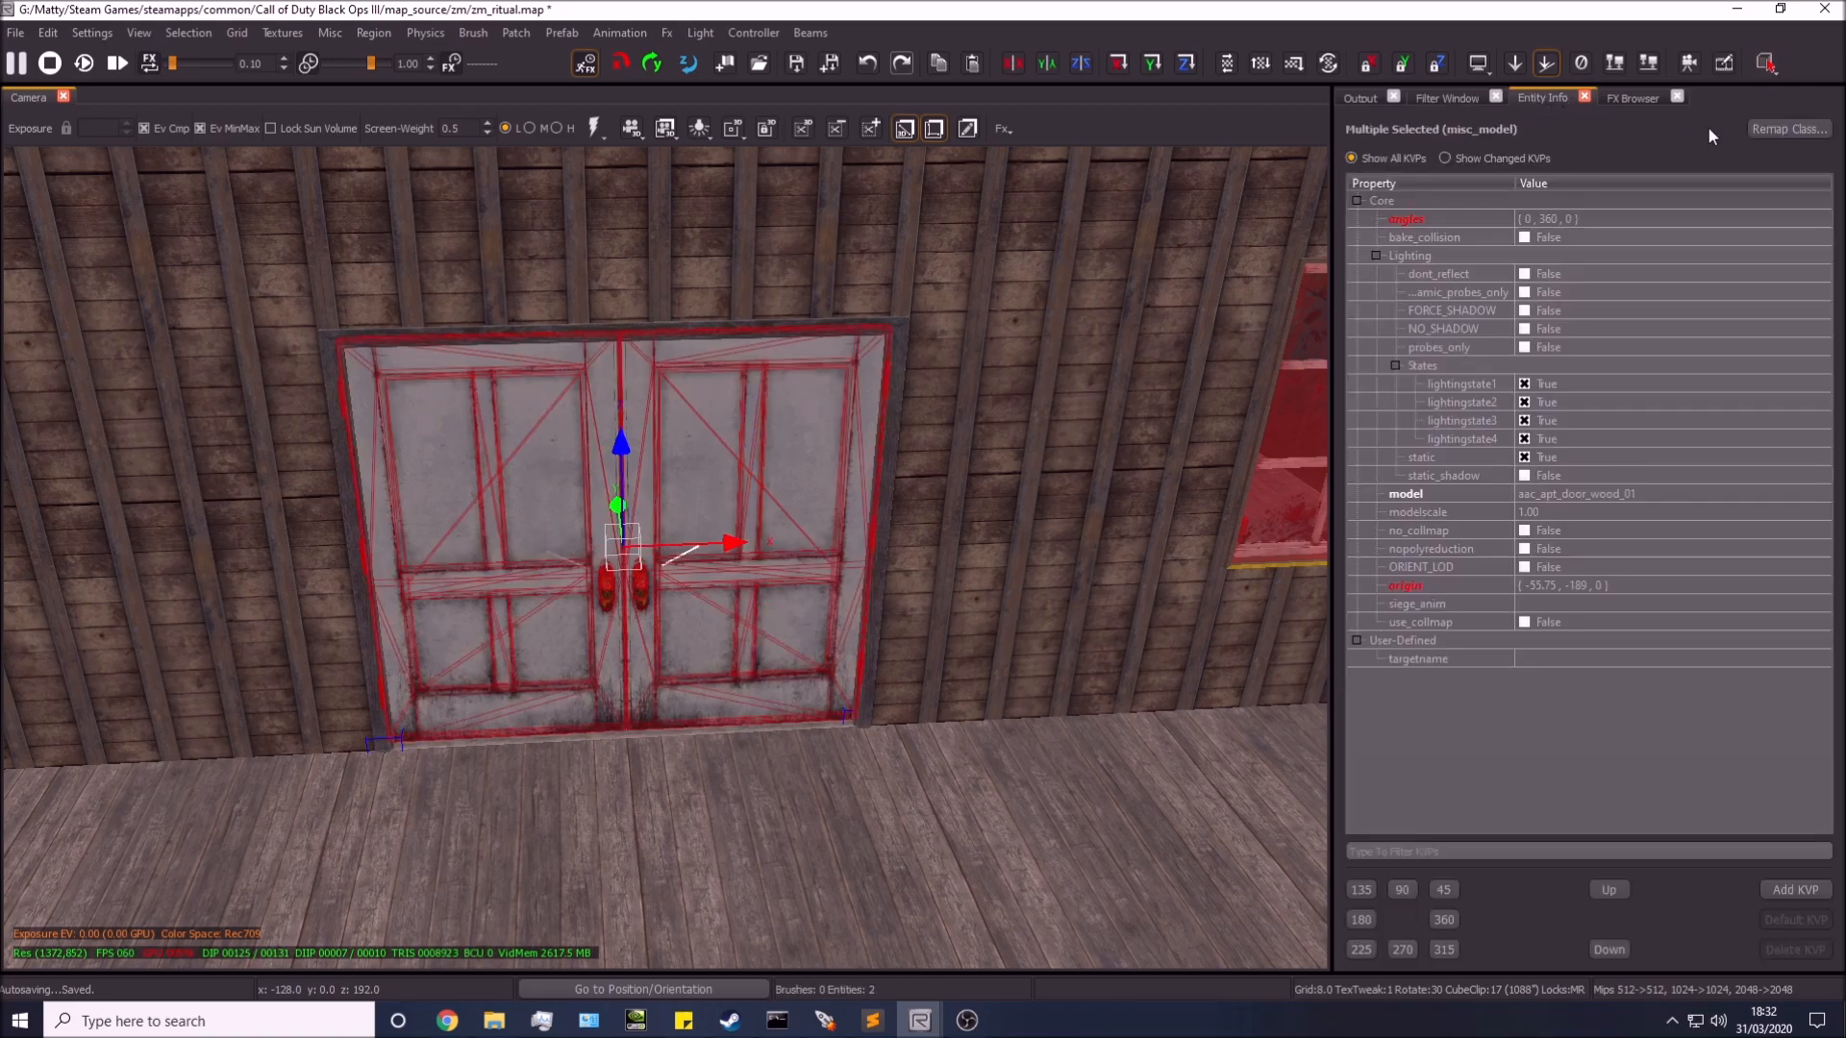
{"action": "left_click", "coordinate": [1788, 130]}
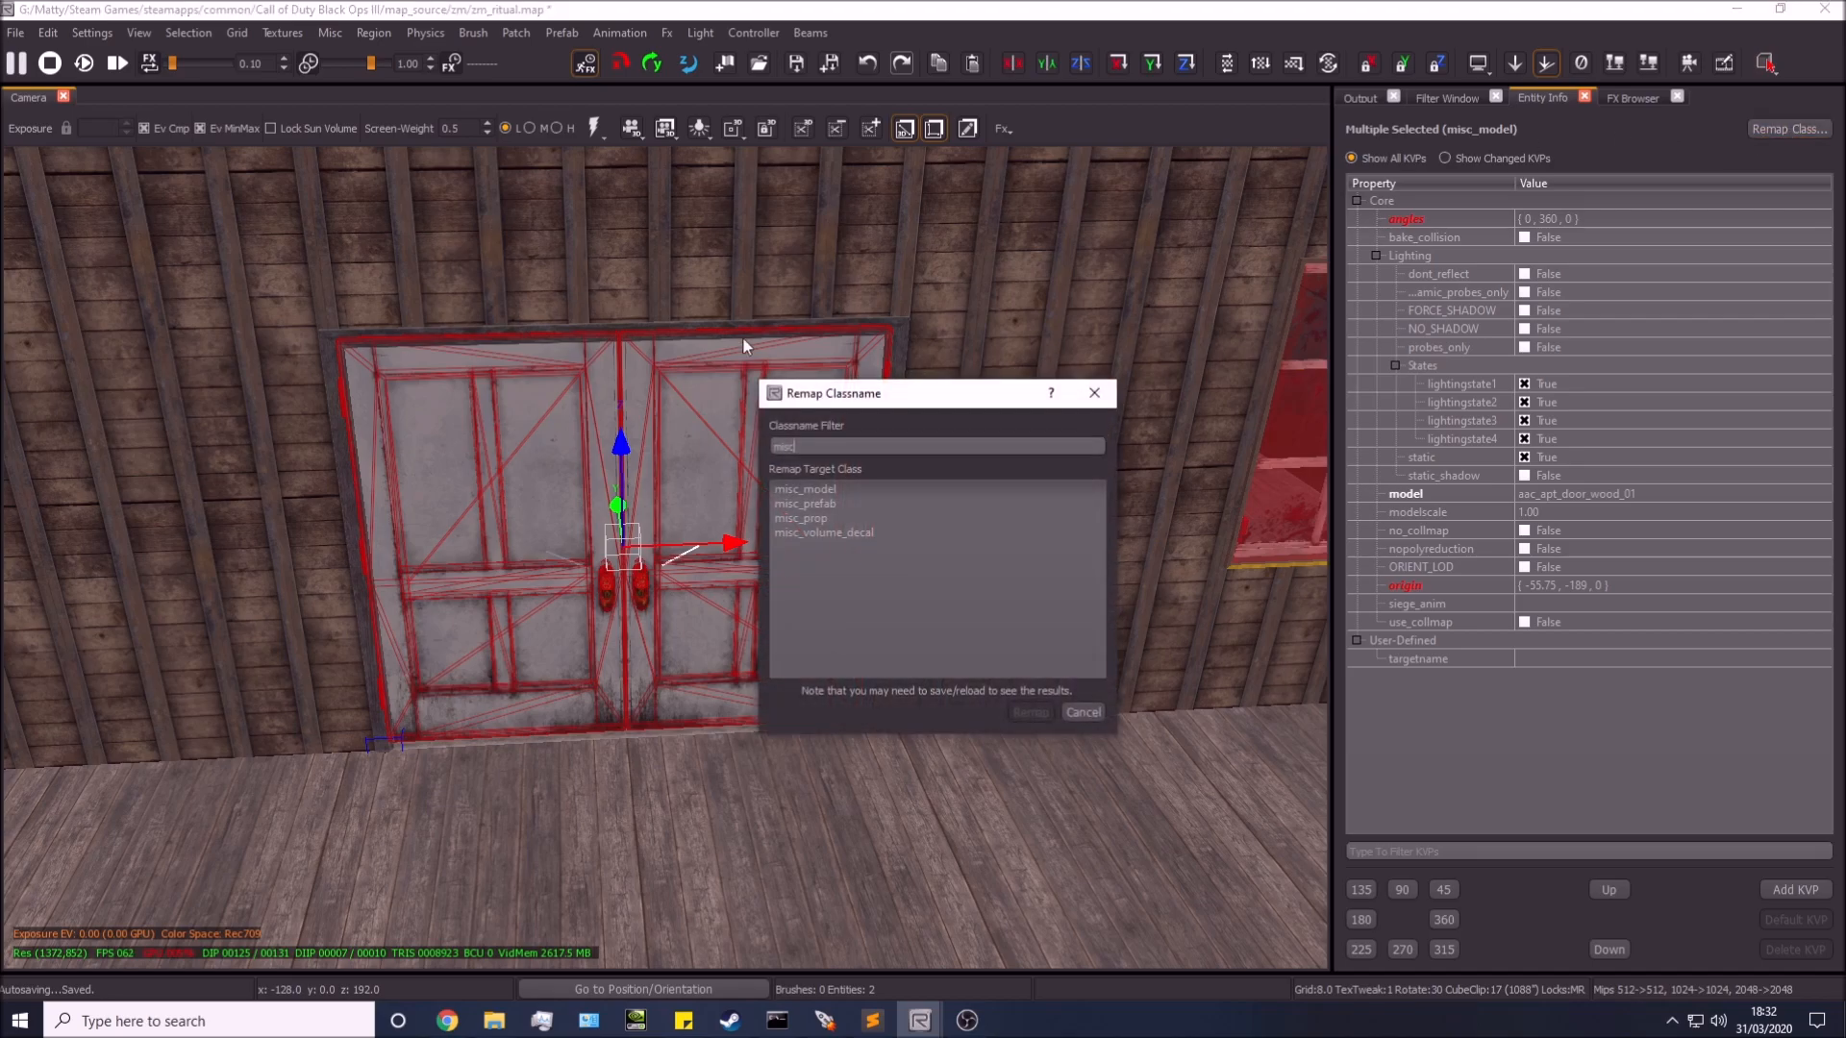
{"action": "type", "text": "script"}
{"action": "left_click", "coordinate": [867, 516]}
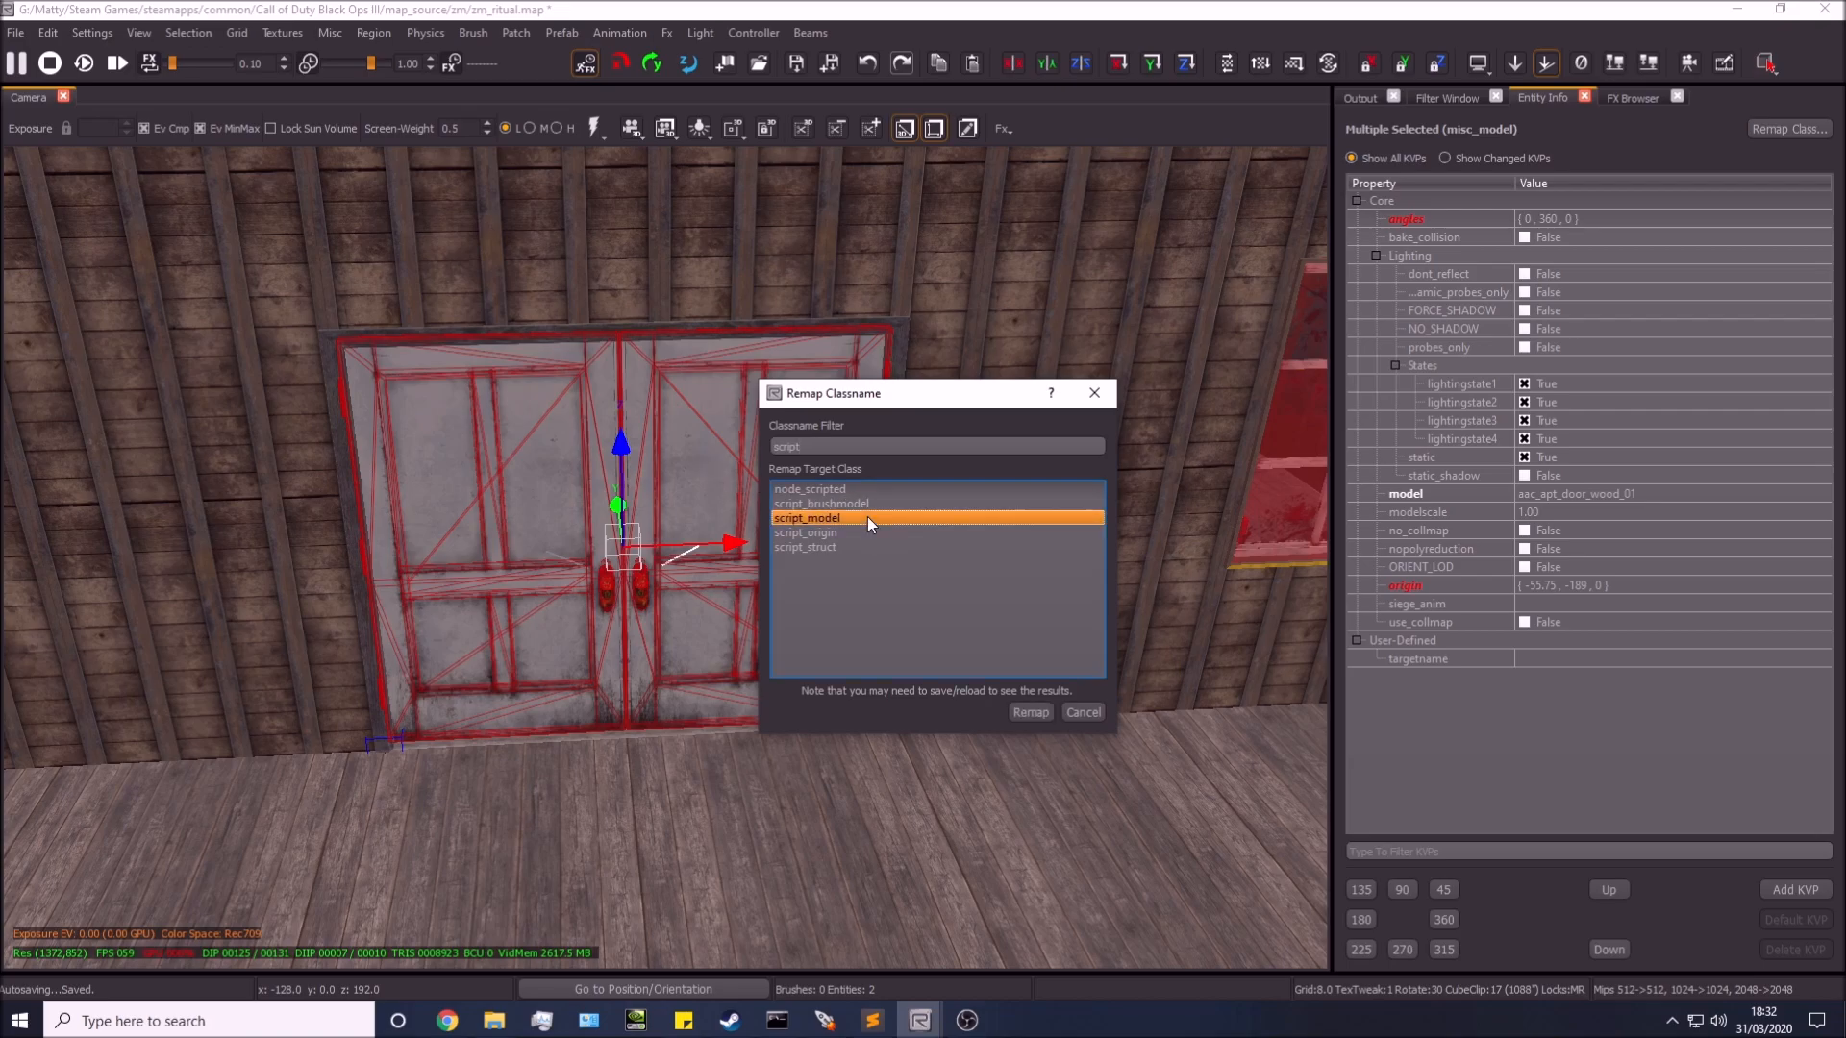
{"action": "left_click", "coordinate": [1024, 716]}
{"action": "key", "text": "Escape"}
Set the targetname of both door models to exterior_door and clear the selection.
{"action": "left_click", "coordinate": [700, 540], "text": "shift"}
{"action": "left_click", "coordinate": [513, 530], "text": "shift"}
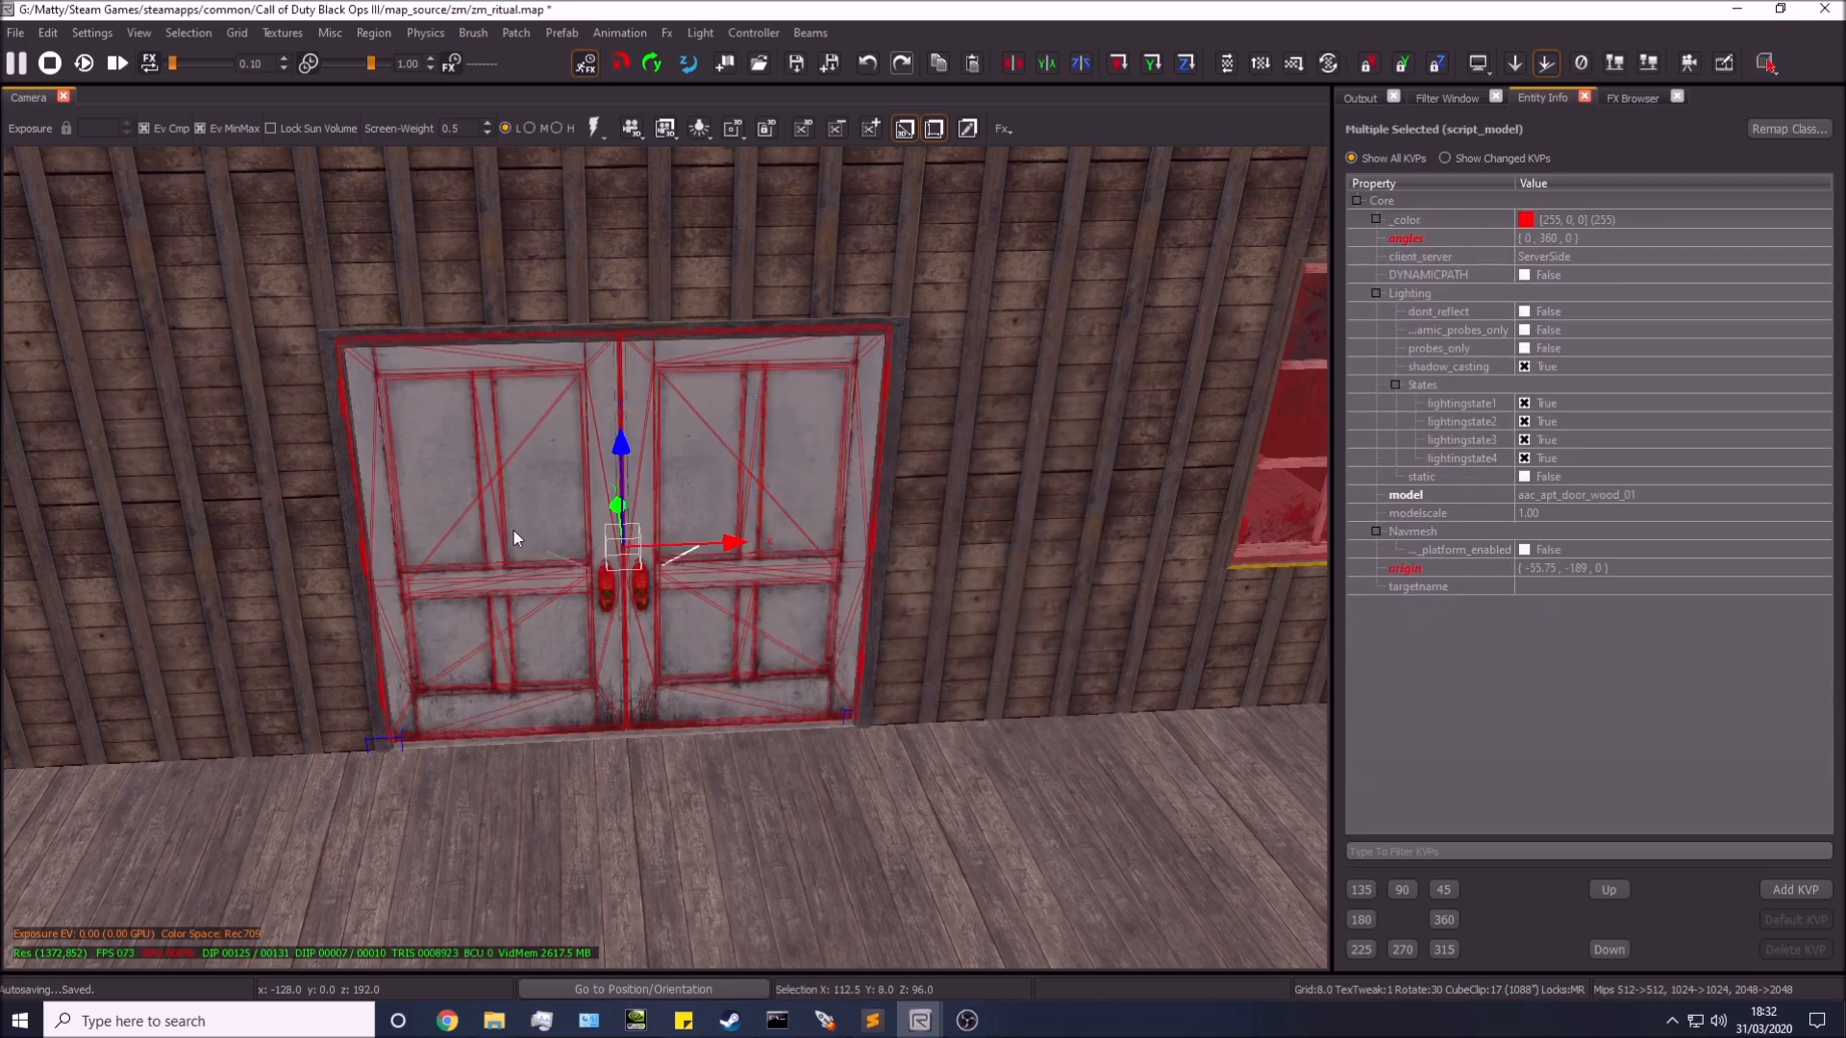
{"action": "key", "text": "Escape"}
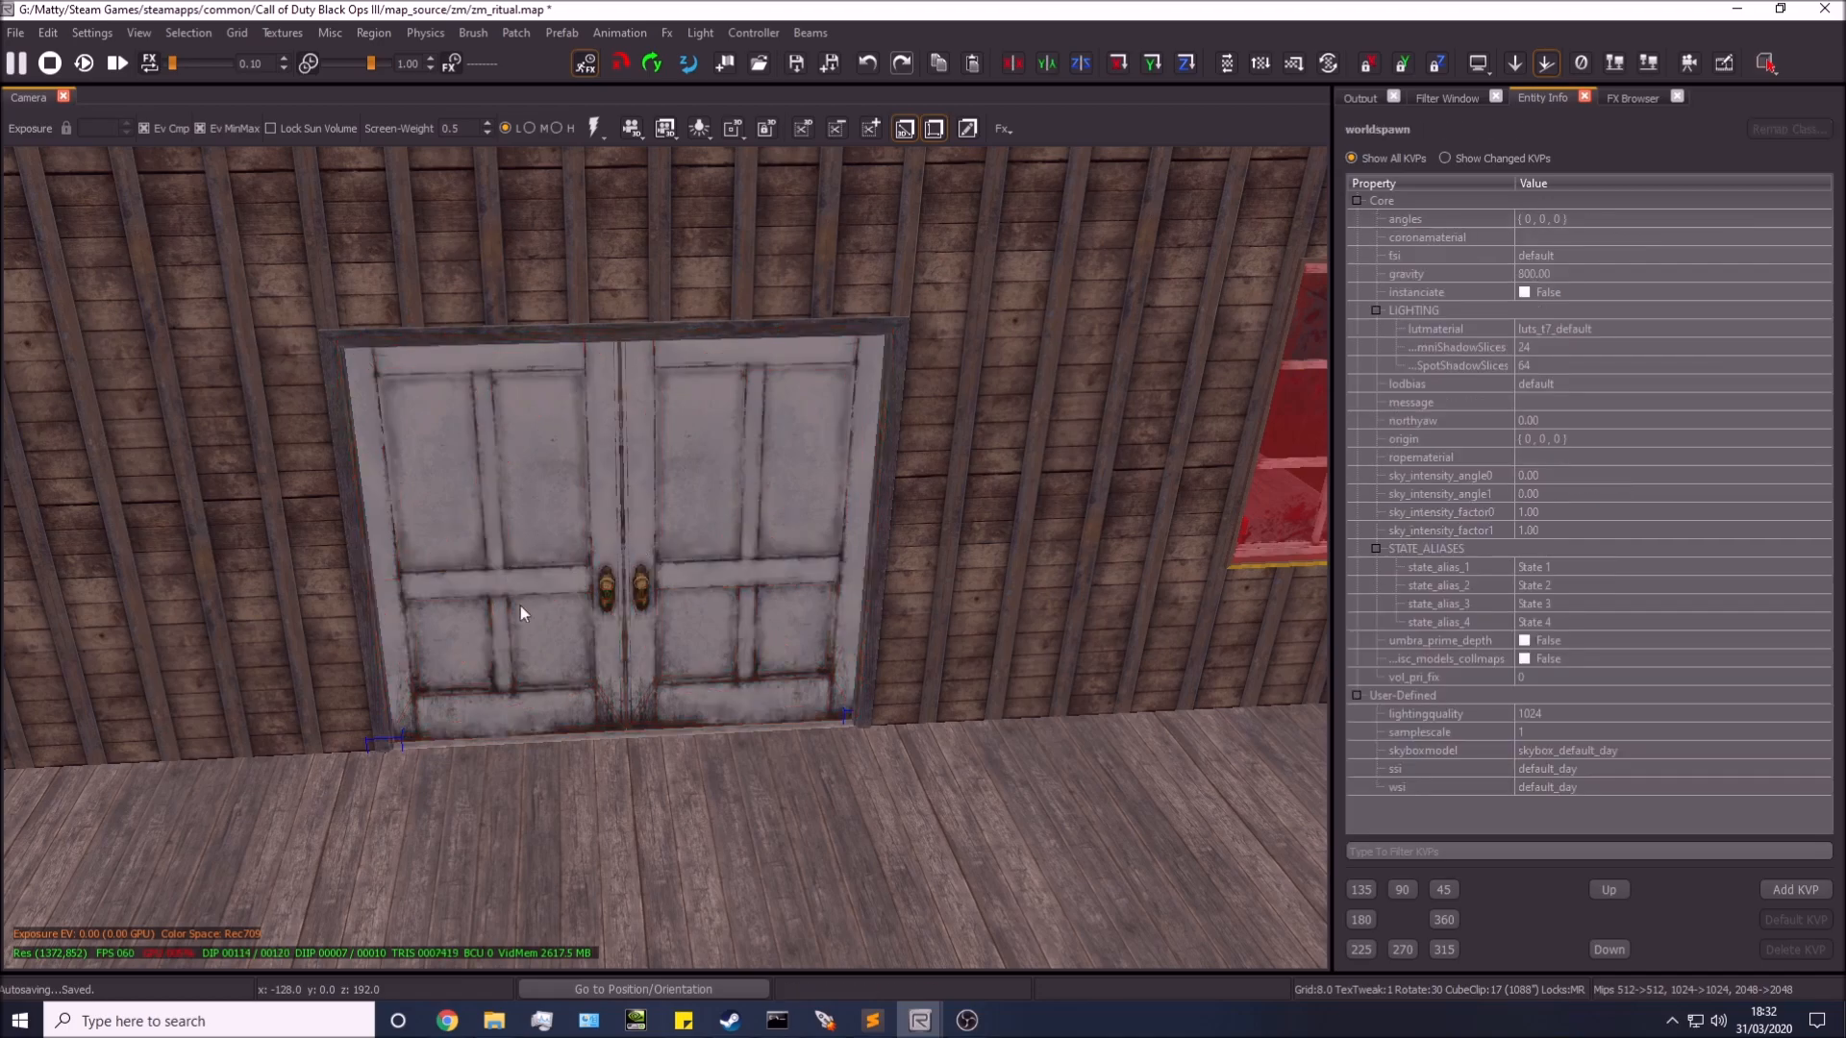
{"action": "right_click_drag", "start_coordinate": [588, 534], "coordinate": [721, 535]}
{"action": "left_click", "coordinate": [762, 532], "text": "shift"}
{"action": "left_click", "coordinate": [568, 528], "text": "shift"}
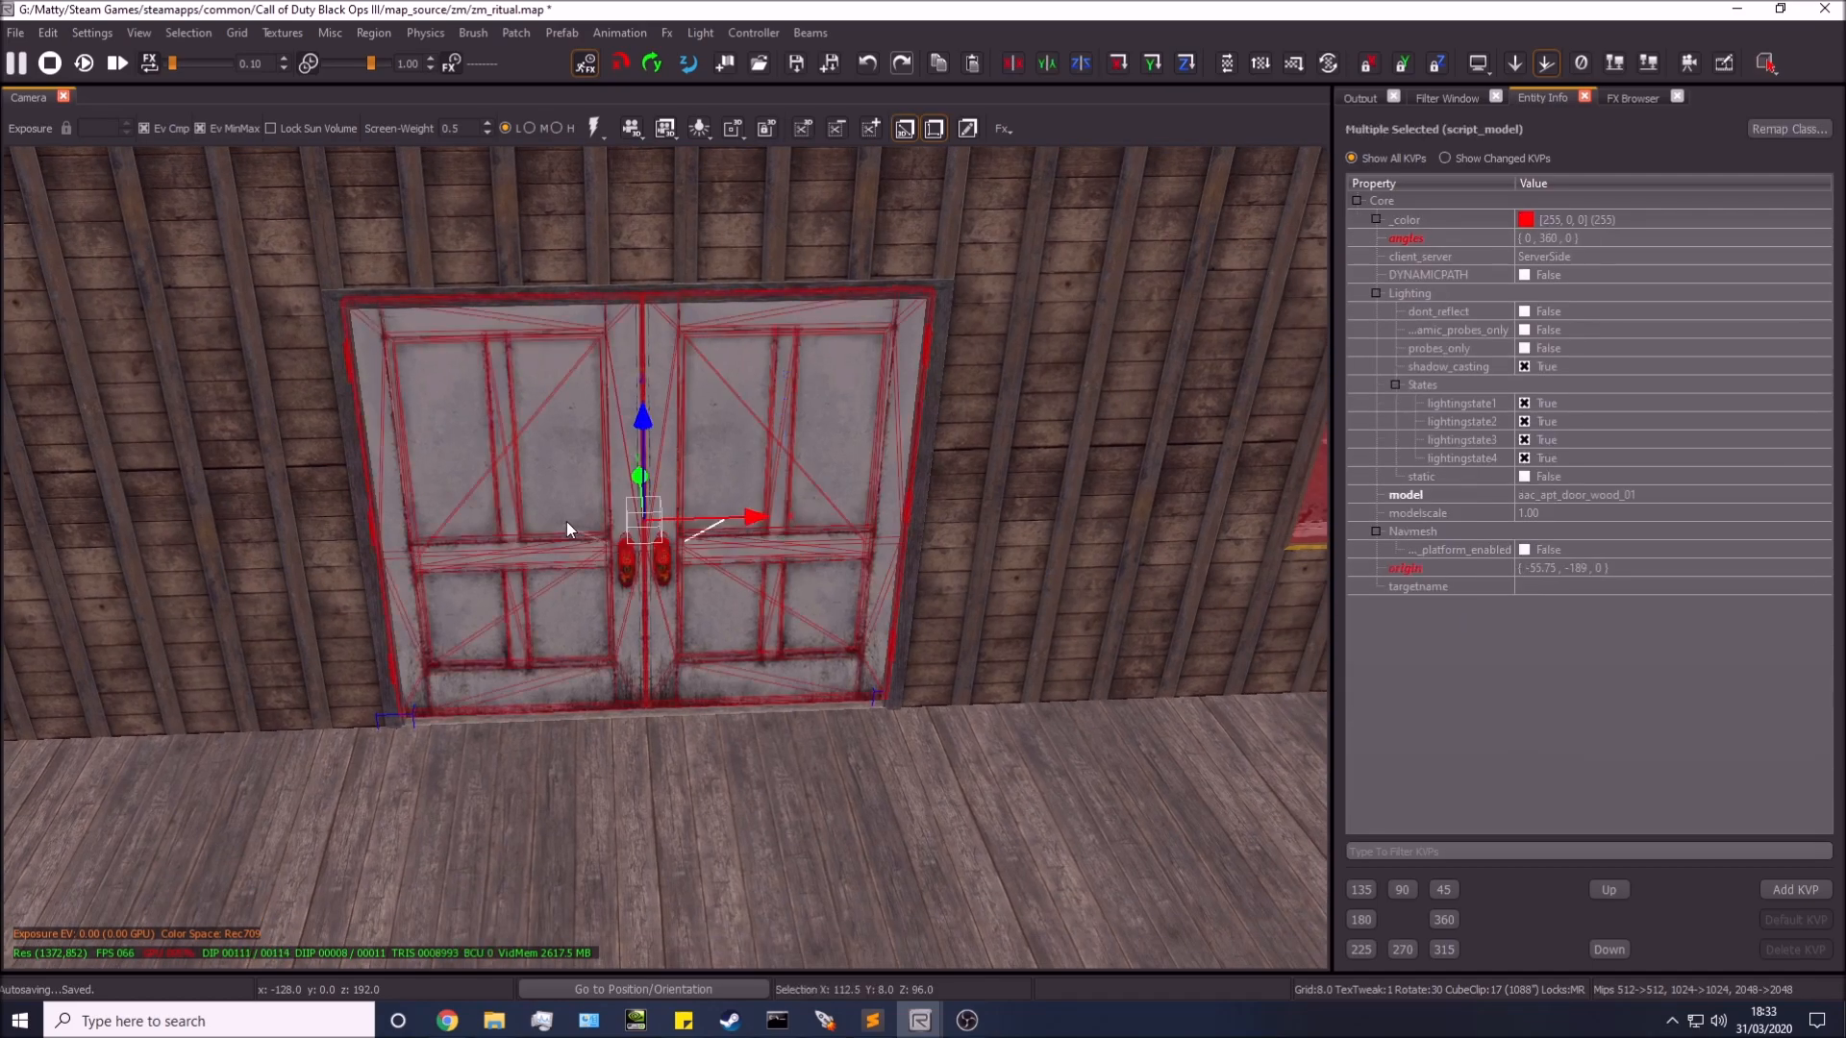
{"action": "left_click", "coordinate": [1551, 584]}
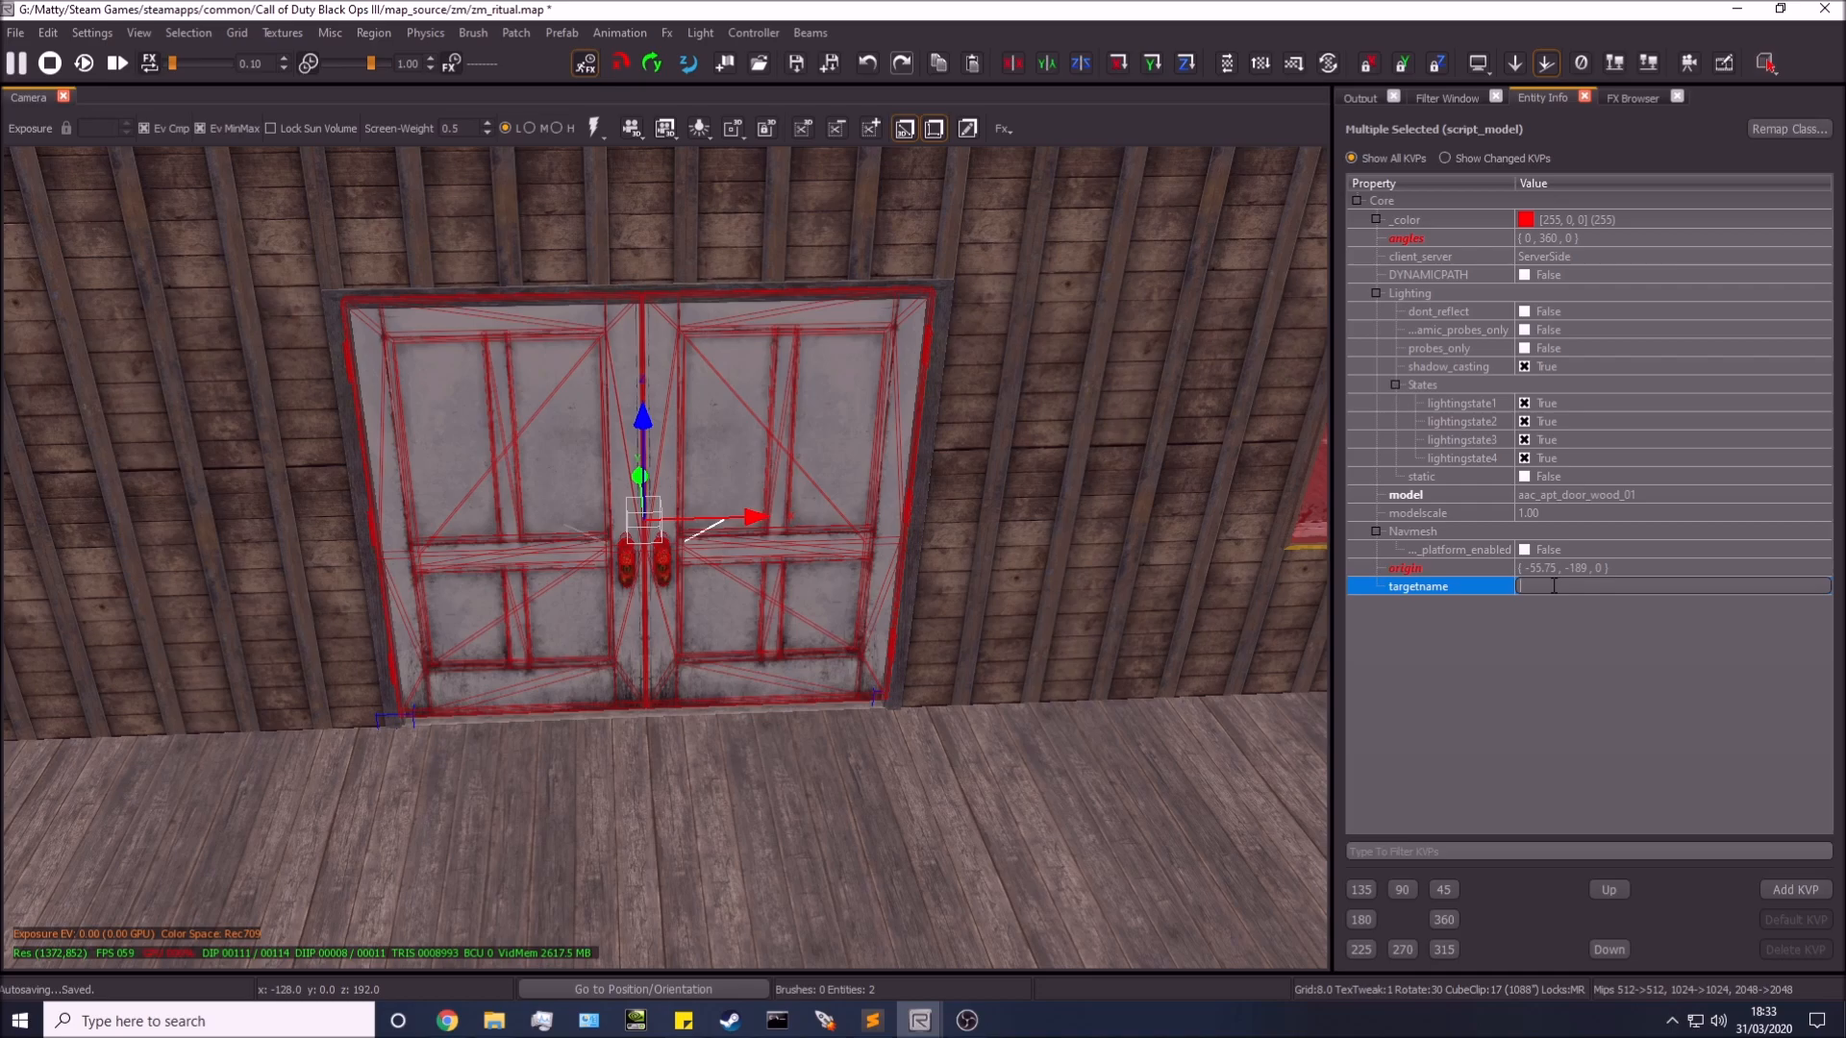
{"action": "type", "text": "exterior_door"}
{"action": "key", "text": "Return"}
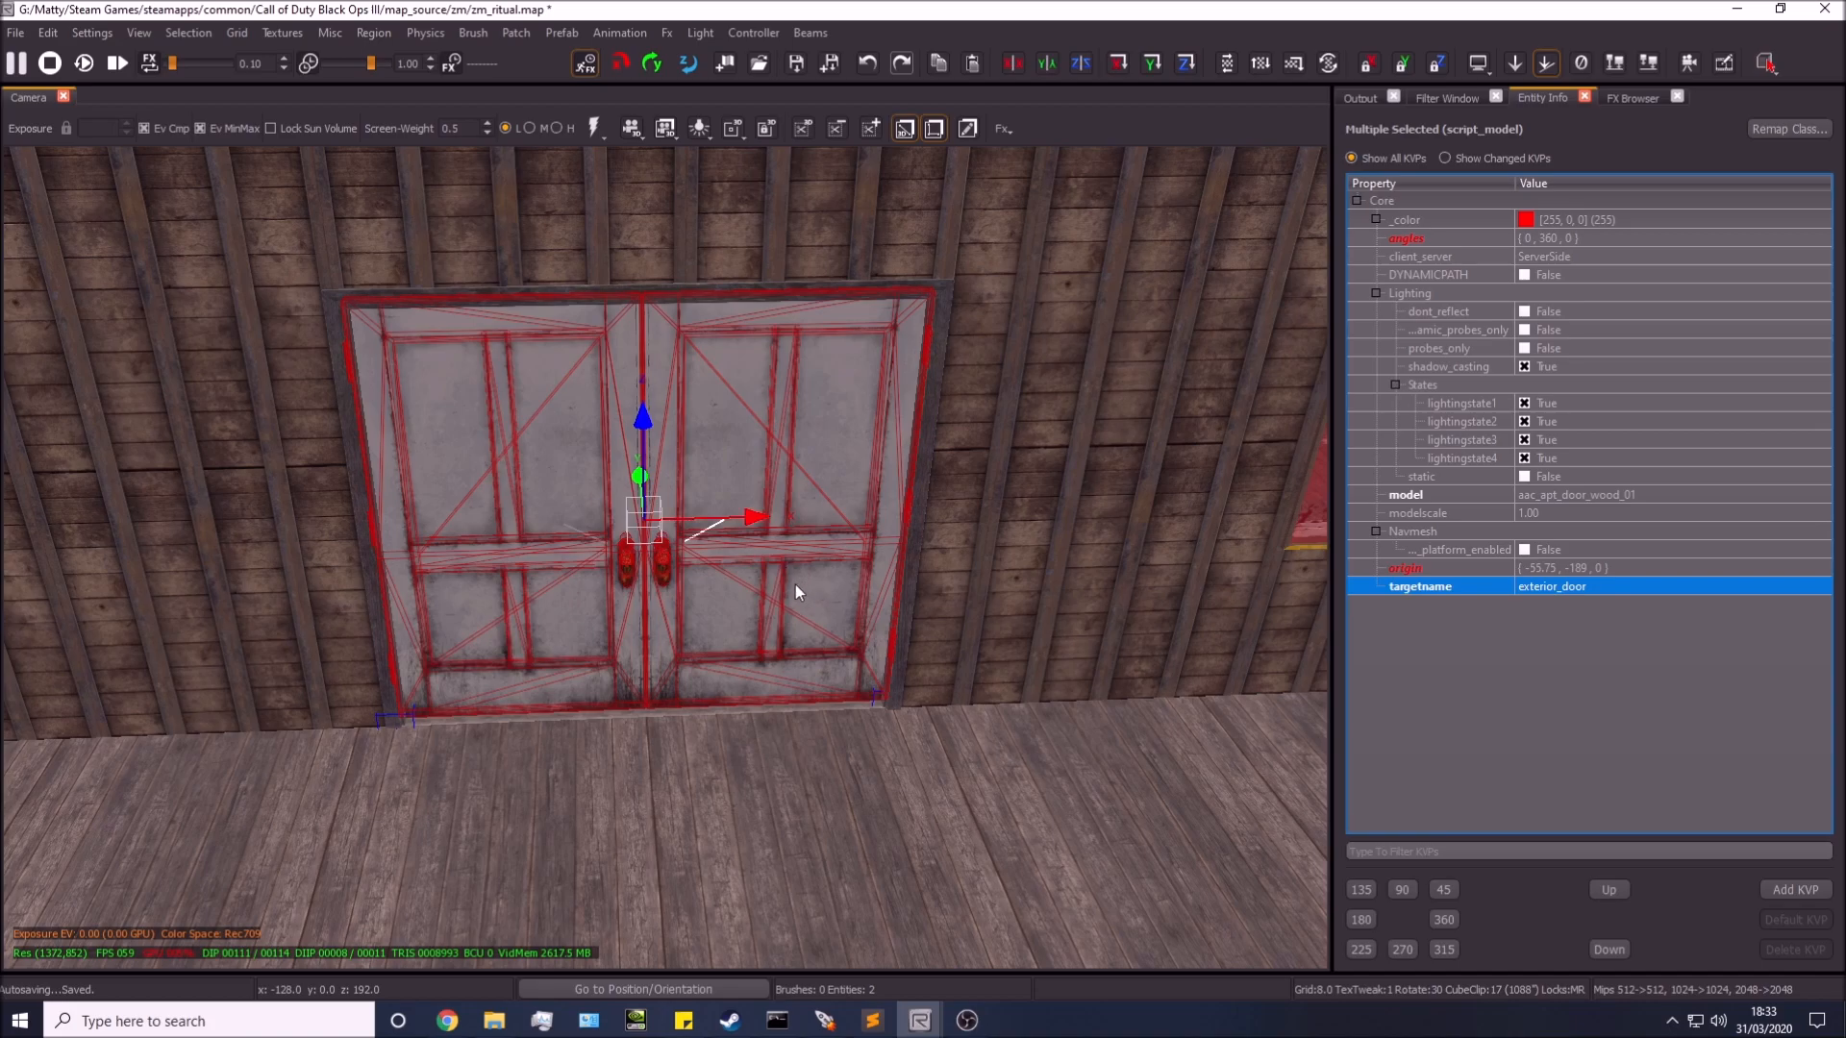
{"action": "right_click_drag", "start_coordinate": [796, 584], "coordinate": [776, 573]}
{"action": "key", "text": "Escape"}
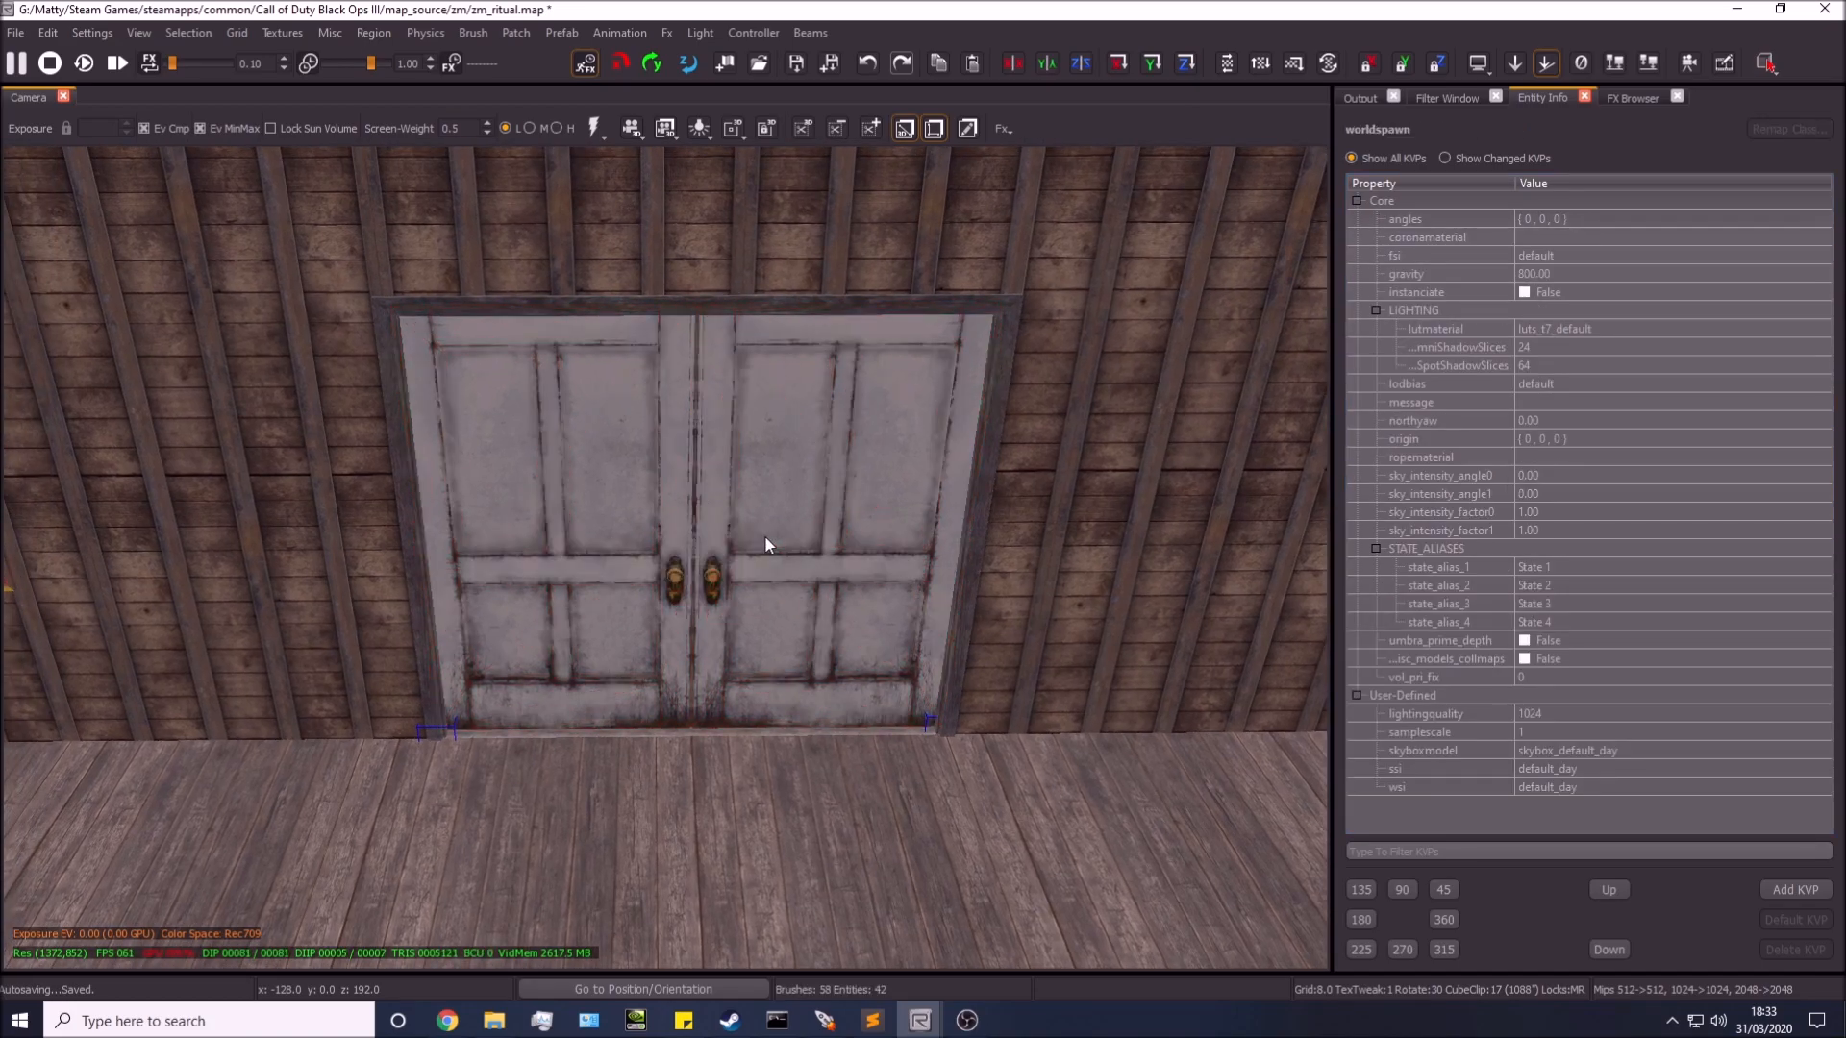
{"action": "mouse_move", "coordinate": [766, 537]}
{"action": "right_mouse_down"}
{"action": "mouse_move", "coordinate": [767, 519]}
{"action": "mouse_move", "coordinate": [710, 540]}
{"action": "mouse_move", "coordinate": [728, 537]}
{"action": "right_mouse_up"}
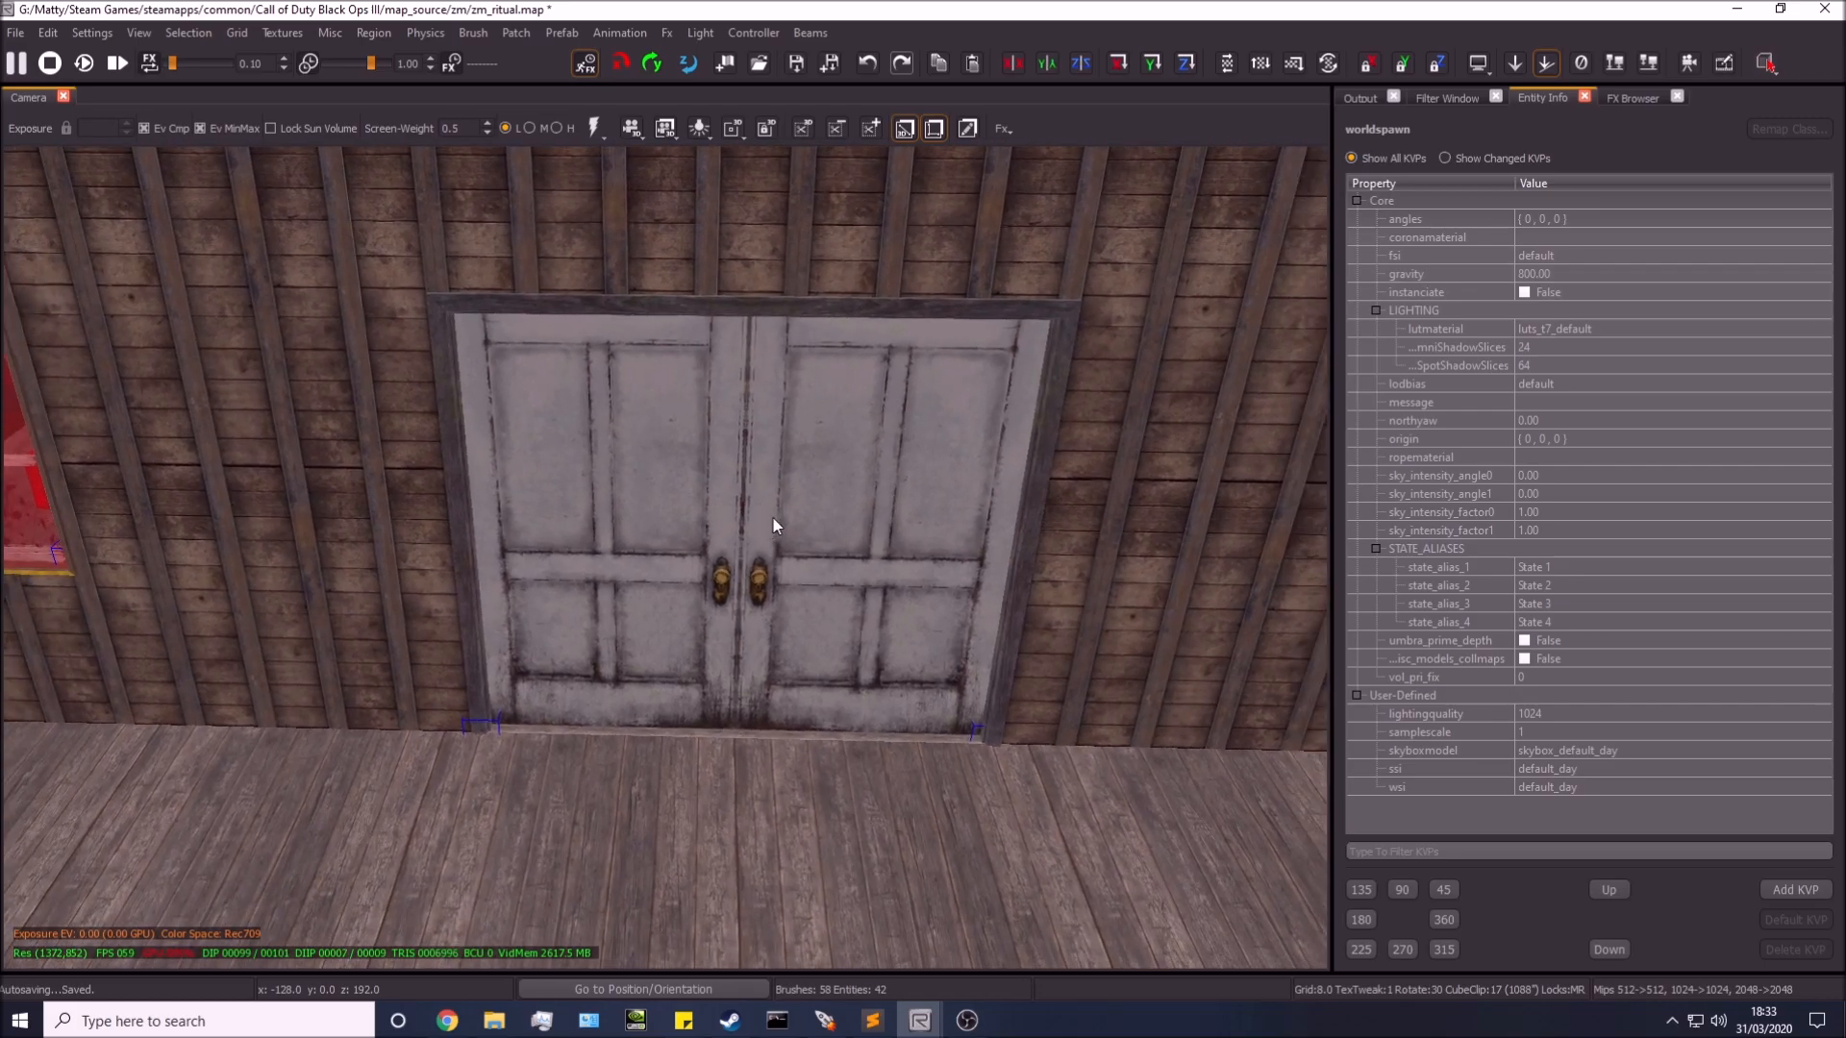
{"action": "mouse_move", "coordinate": [792, 533]}
{"action": "right_mouse_down"}
{"action": "mouse_move", "coordinate": [817, 480]}
{"action": "mouse_move", "coordinate": [806, 530]}
{"action": "right_mouse_up"}
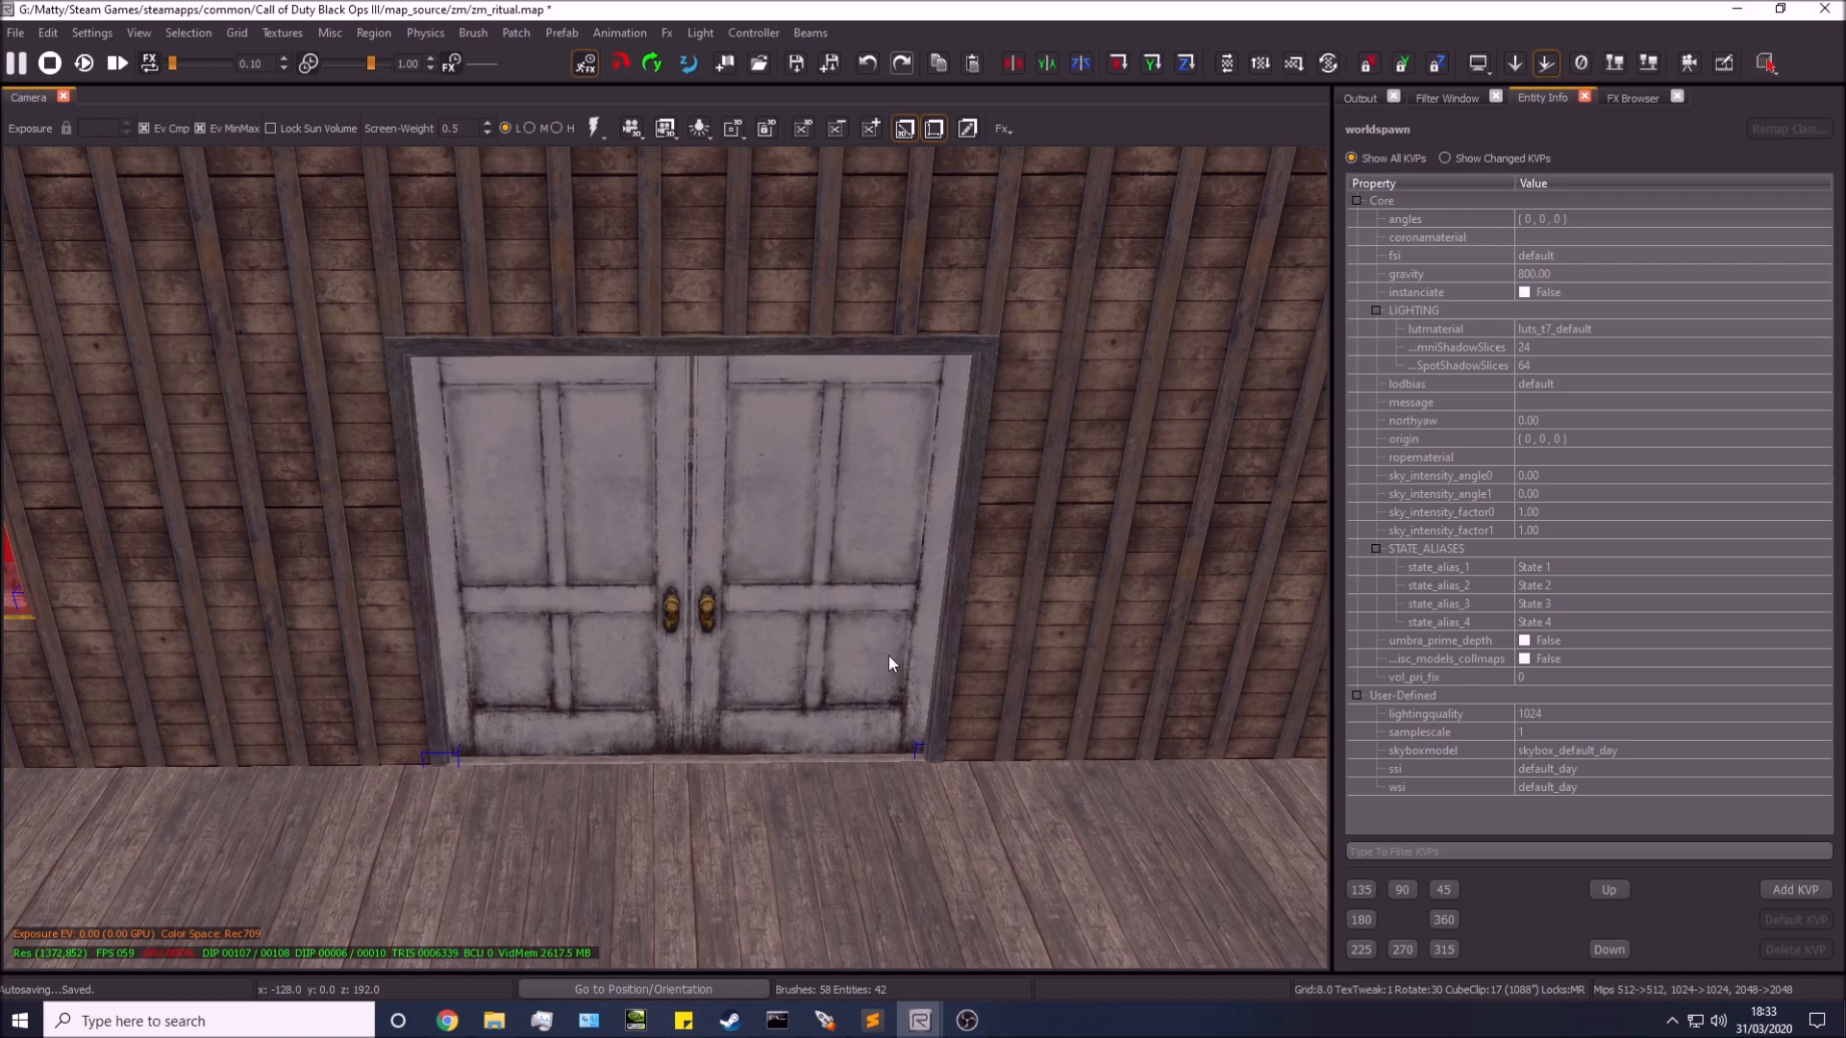
{"action": "right_click_drag", "start_coordinate": [863, 583], "coordinate": [887, 569]}
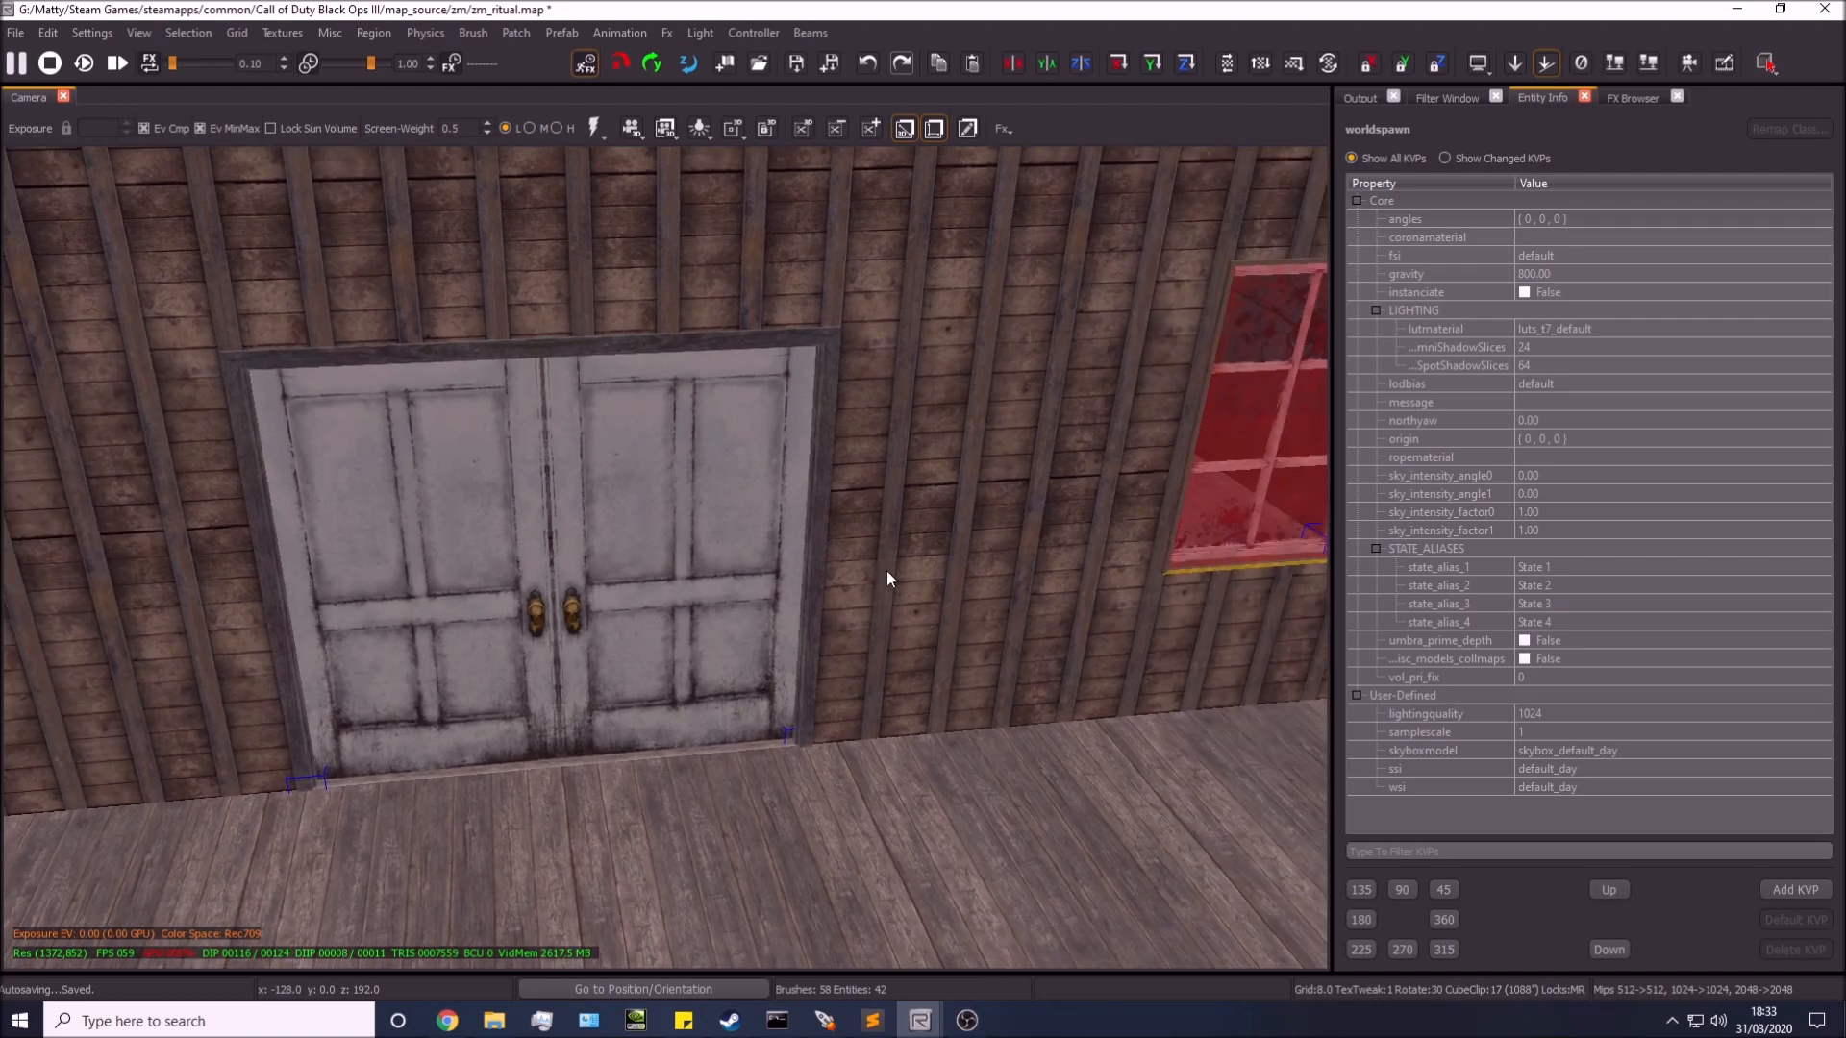
{"action": "left_click", "coordinate": [665, 603]}
{"action": "mouse_move", "coordinate": [573, 568]}
{"action": "left_mouse_down"}
{"action": "mouse_move", "coordinate": [859, 564]}
{"action": "mouse_move", "coordinate": [602, 557]}
{"action": "left_mouse_up"}
{"action": "scroll", "coordinate": [665, 561], "scroll_direction": "up", "scroll_amount": 3}
{"action": "key", "text": "Escape"}
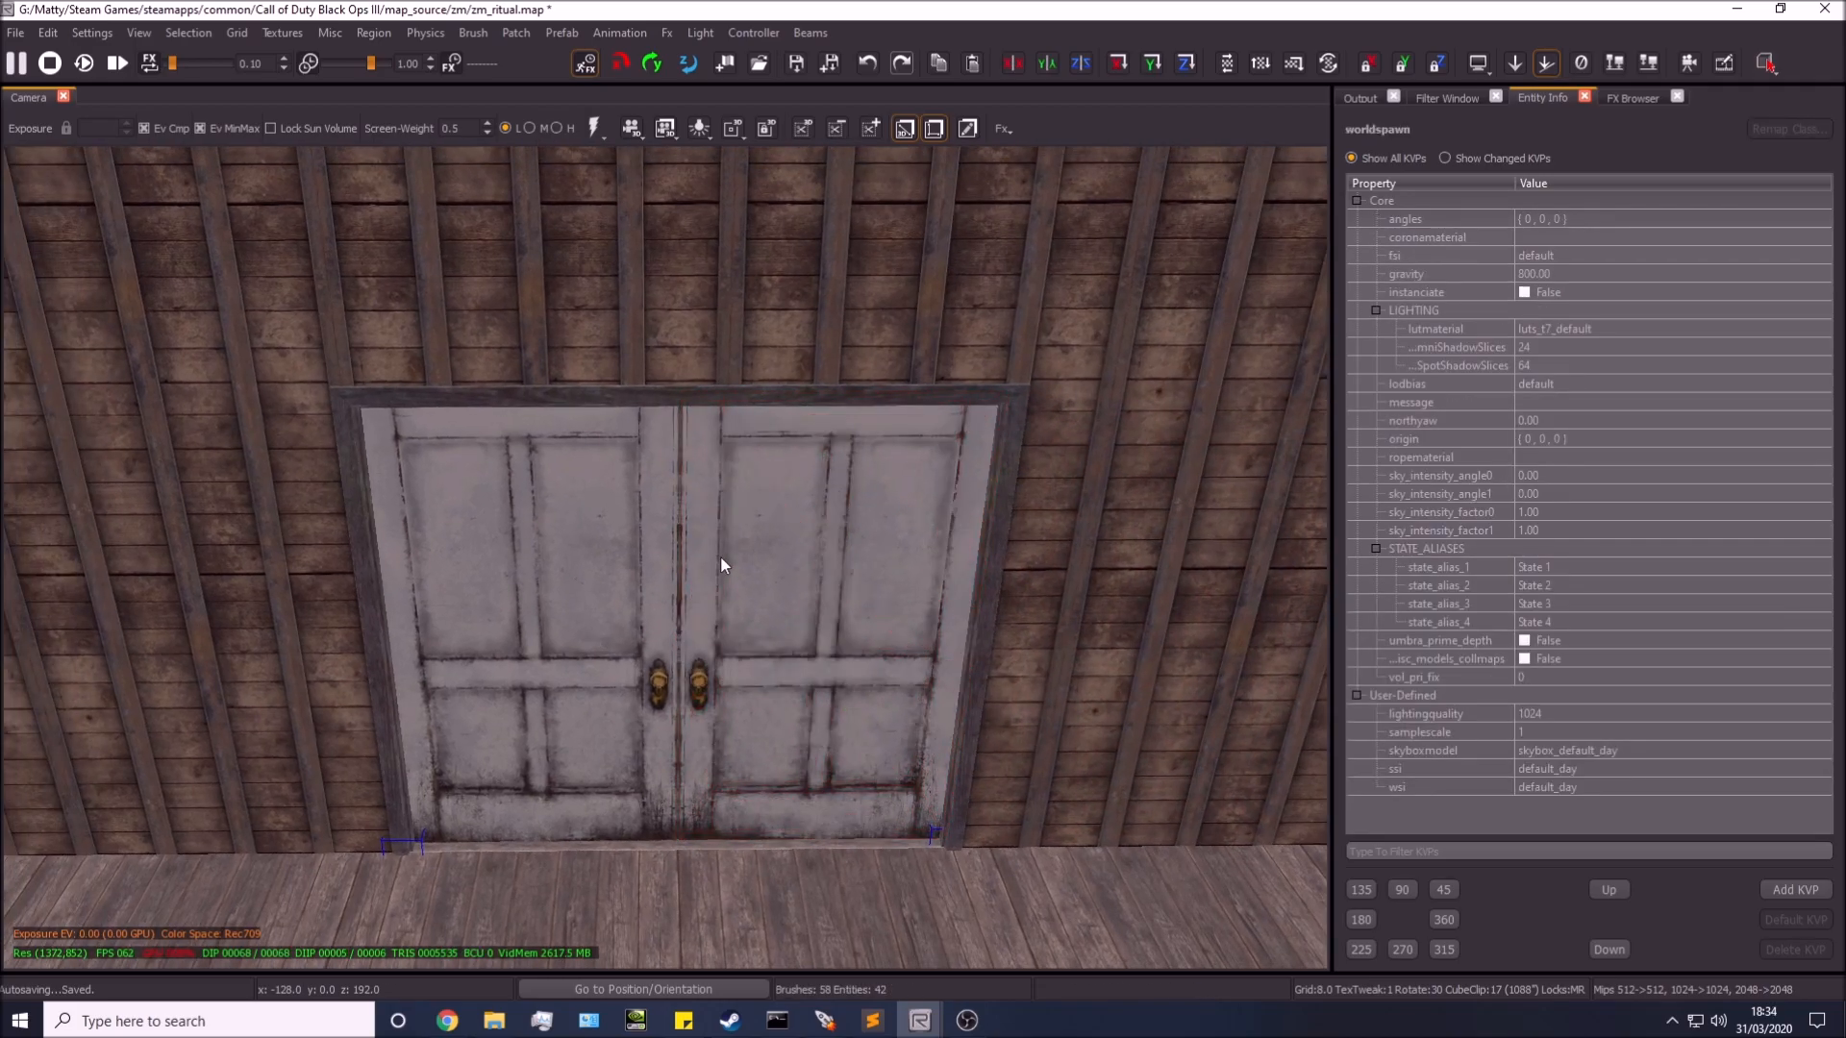
{"action": "scroll", "coordinate": [748, 546], "scroll_direction": "down", "scroll_amount": 2}
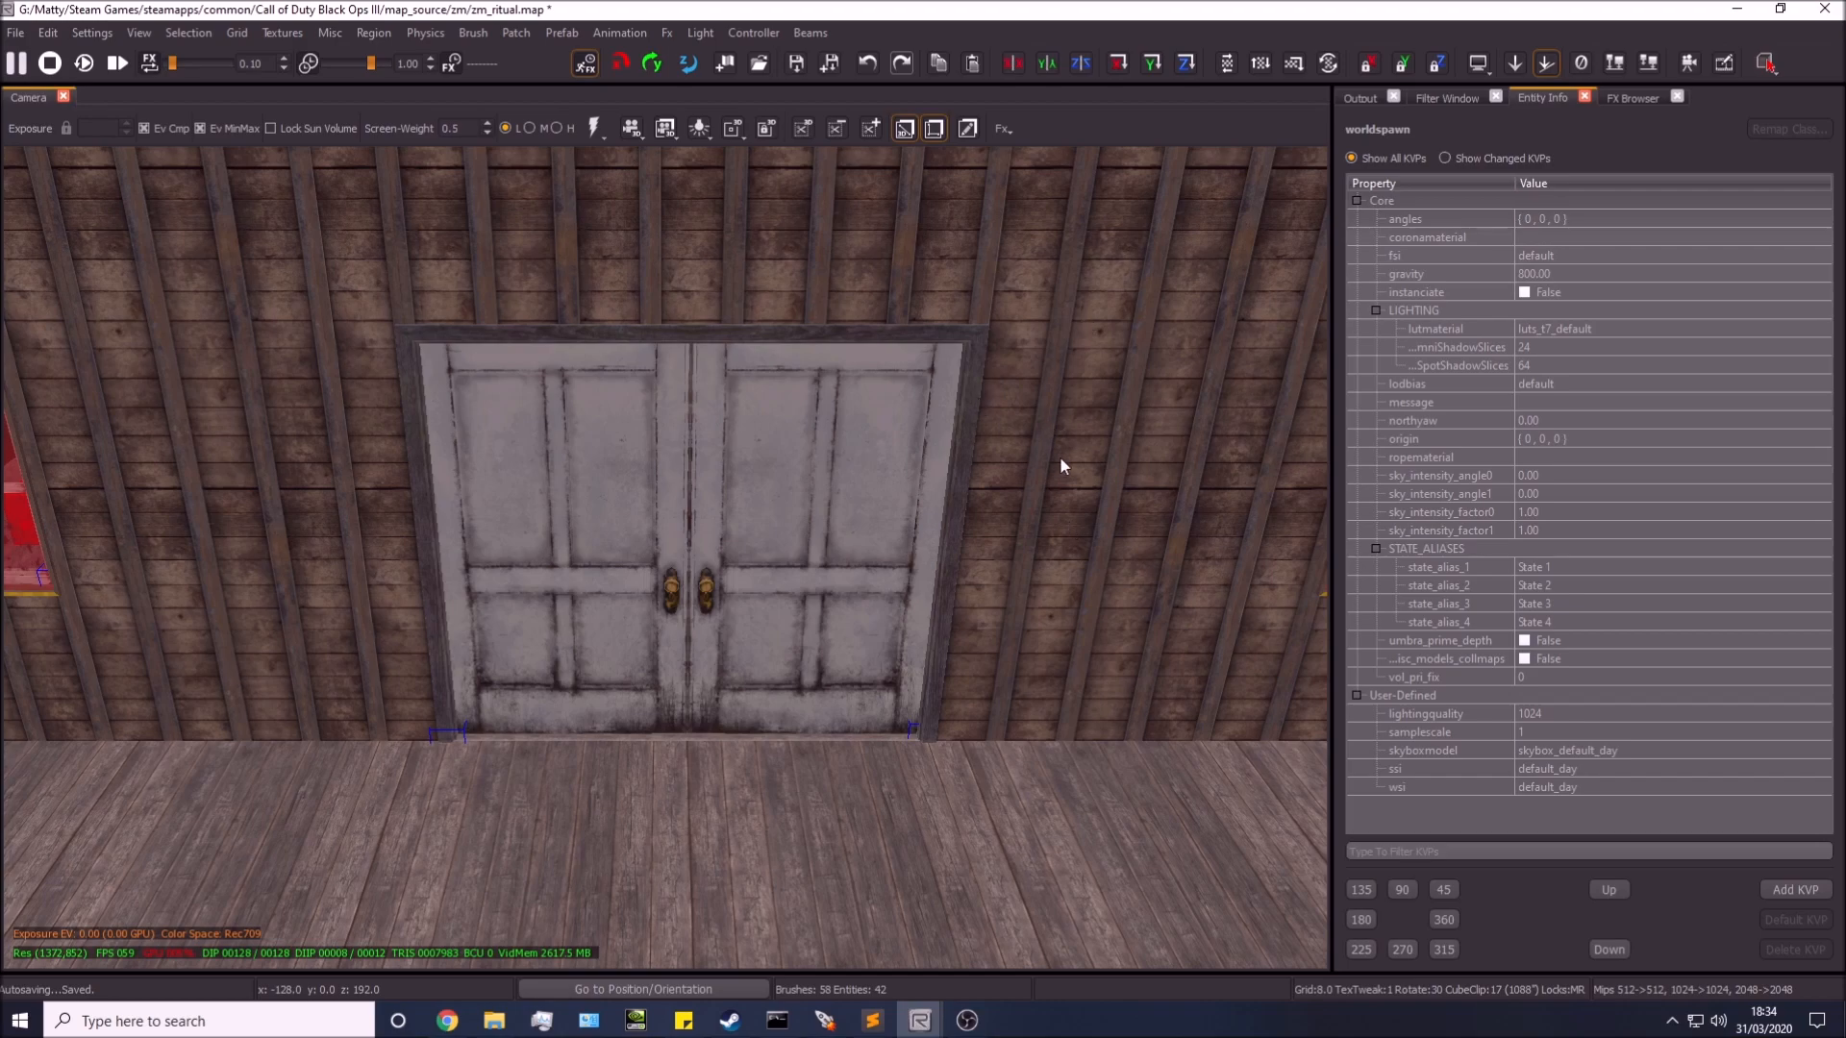
{"action": "mouse_move", "coordinate": [1028, 483]}
{"action": "right_mouse_down"}
{"action": "mouse_move", "coordinate": [1028, 553]}
{"action": "mouse_move", "coordinate": [1027, 485]}
{"action": "right_mouse_up"}
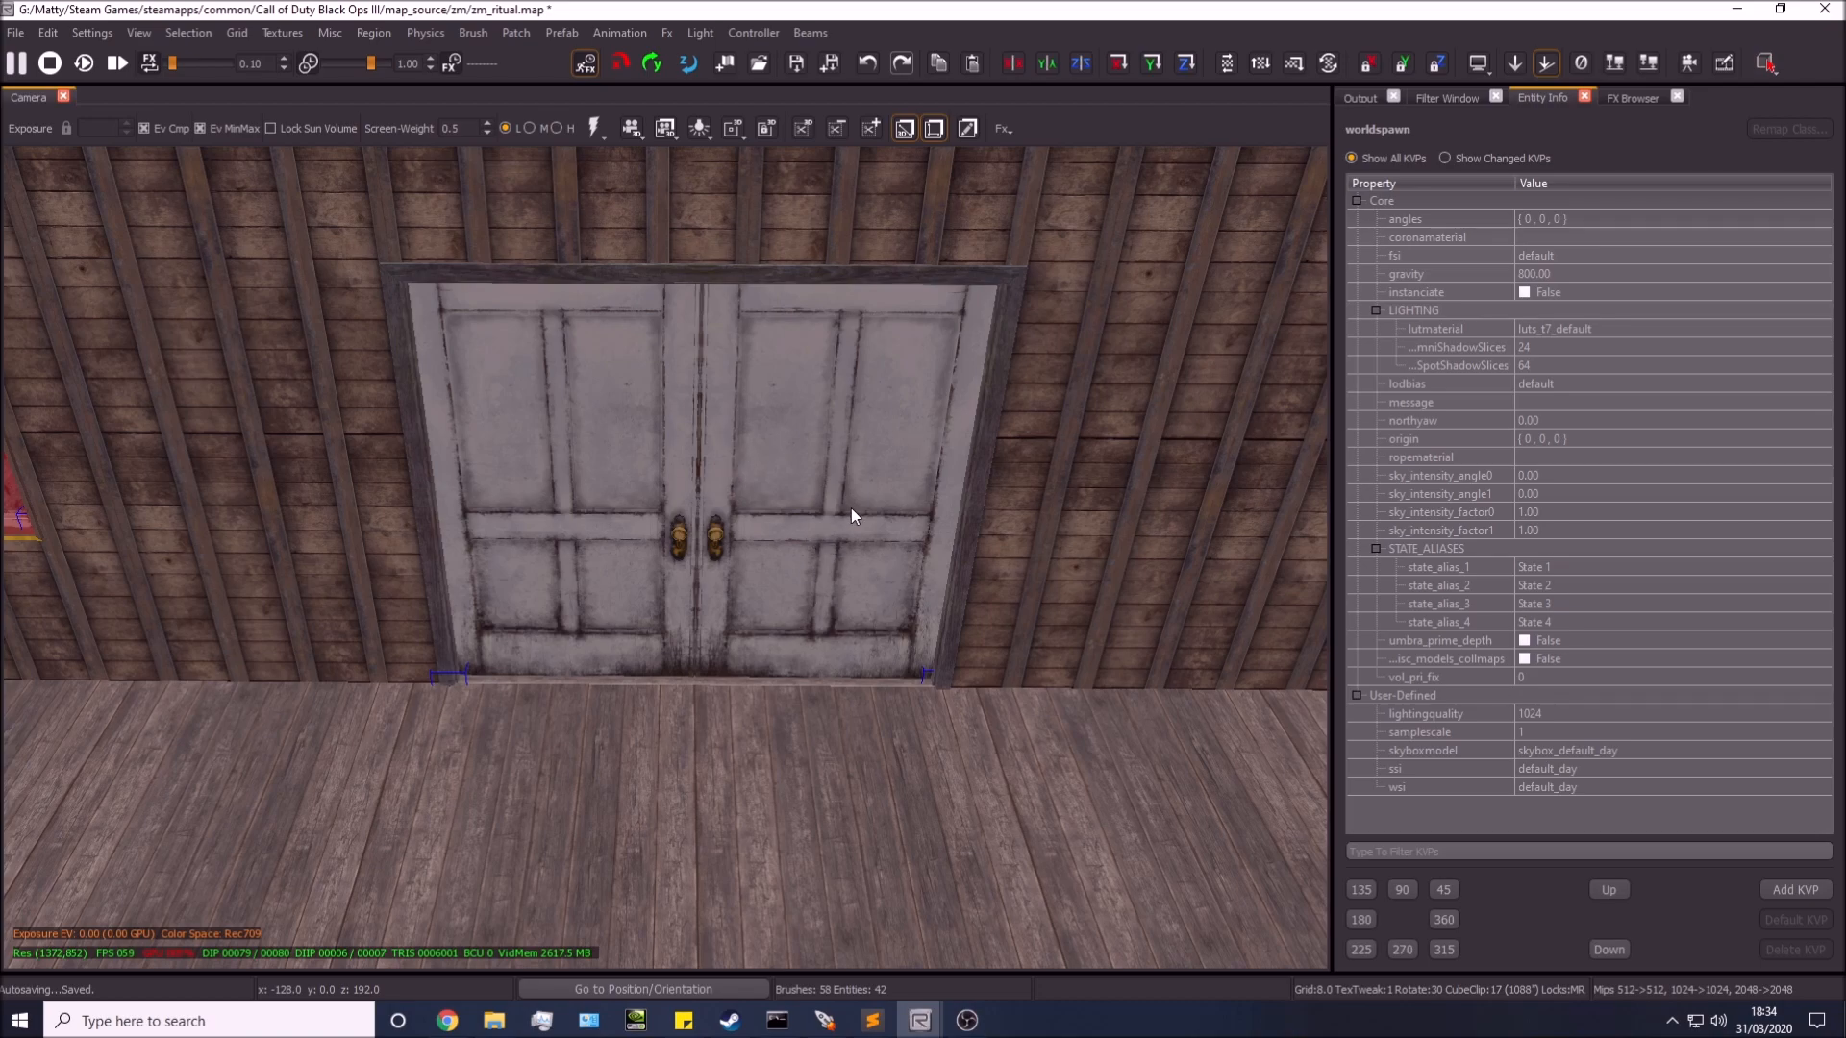
Select the right-hand door model and, in the XY top view, move it out of the door frame.
{"action": "left_click", "coordinate": [833, 535]}
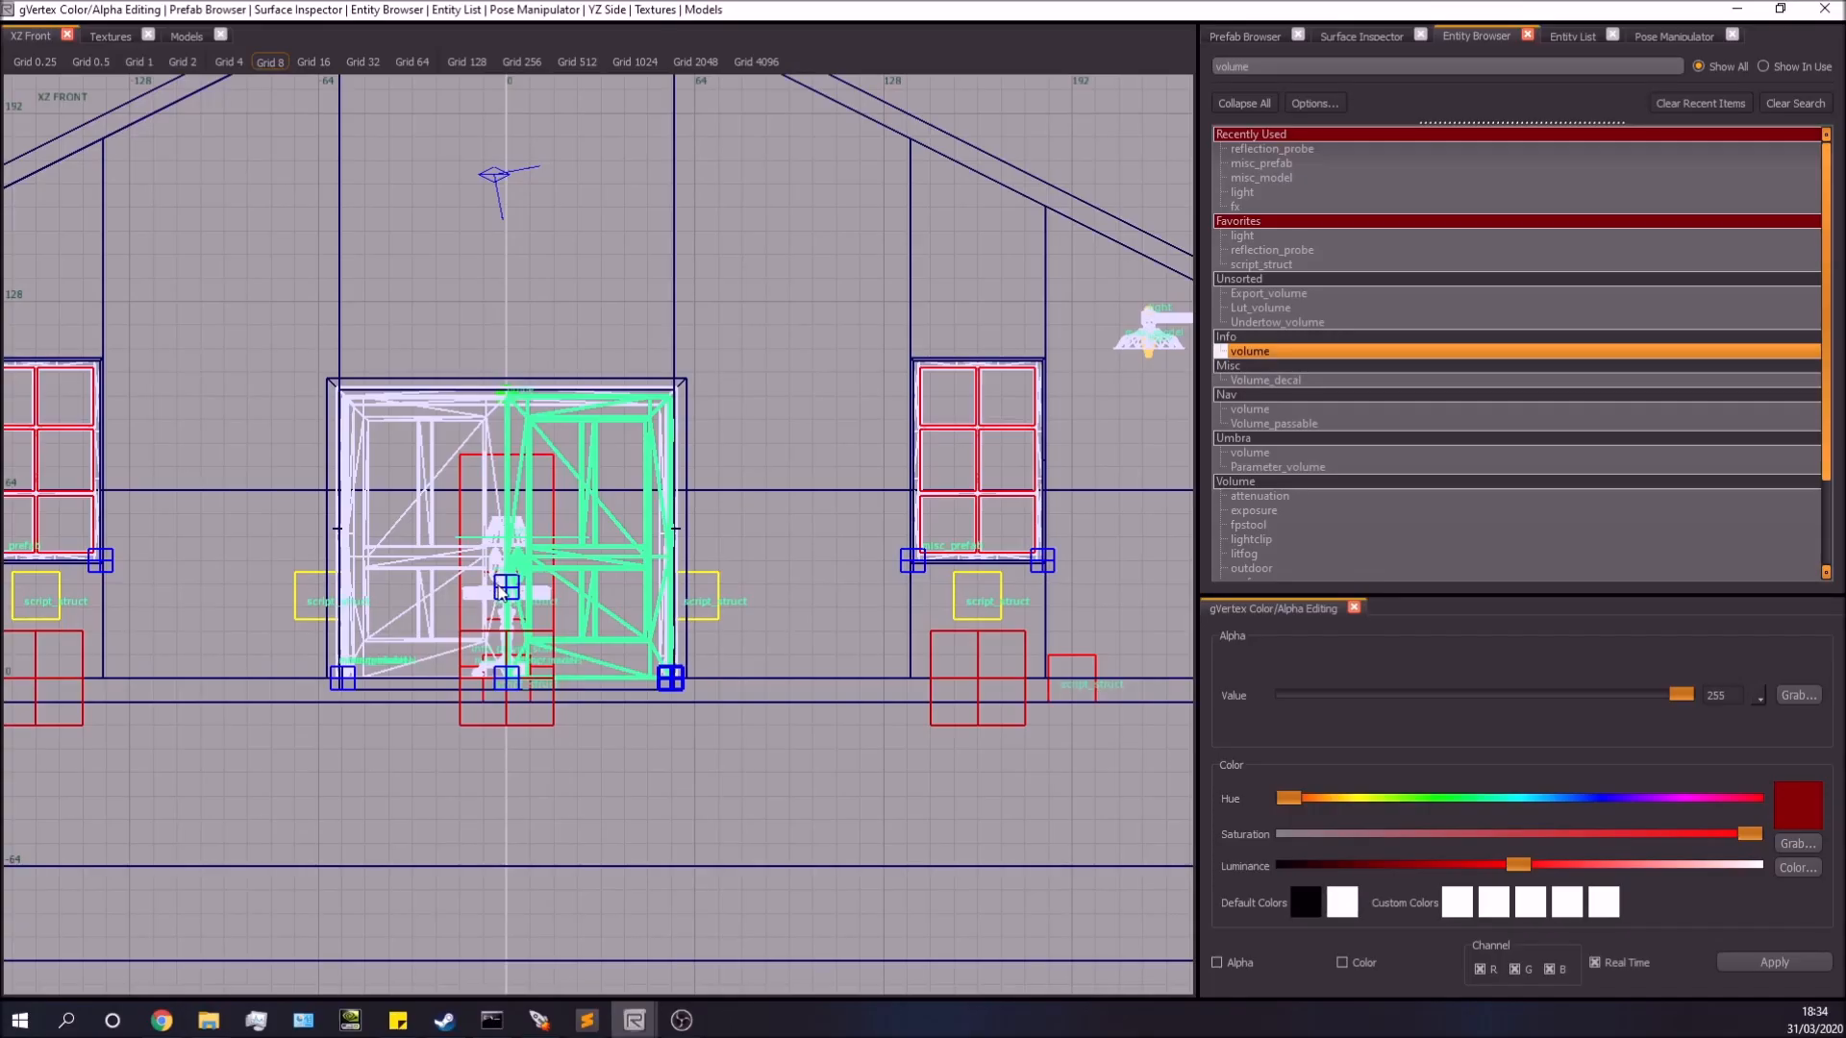
{"action": "key", "text": "ctrl+Tab"}
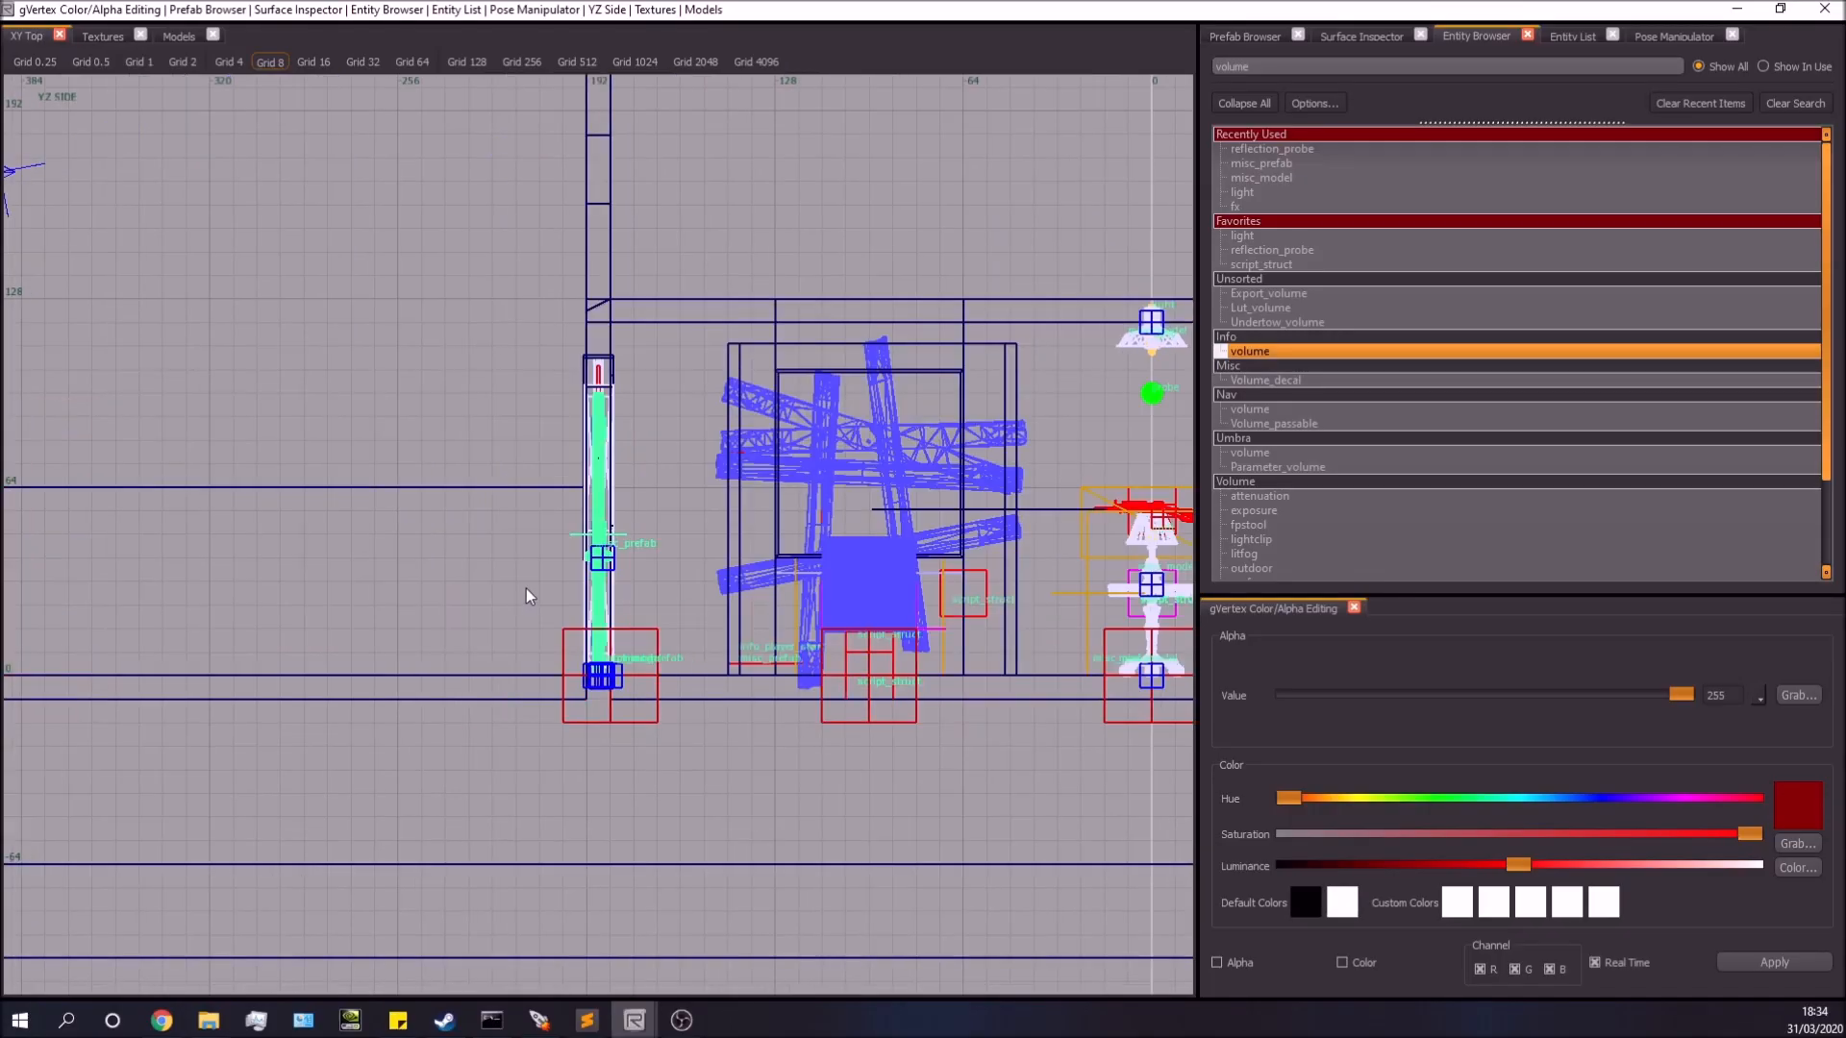
{"action": "key", "text": "ctrl+Tab"}
{"action": "scroll", "coordinate": [609, 539], "scroll_direction": "up", "scroll_amount": 2}
{"action": "left_click_drag", "start_coordinate": [609, 538], "coordinate": [610, 389]}
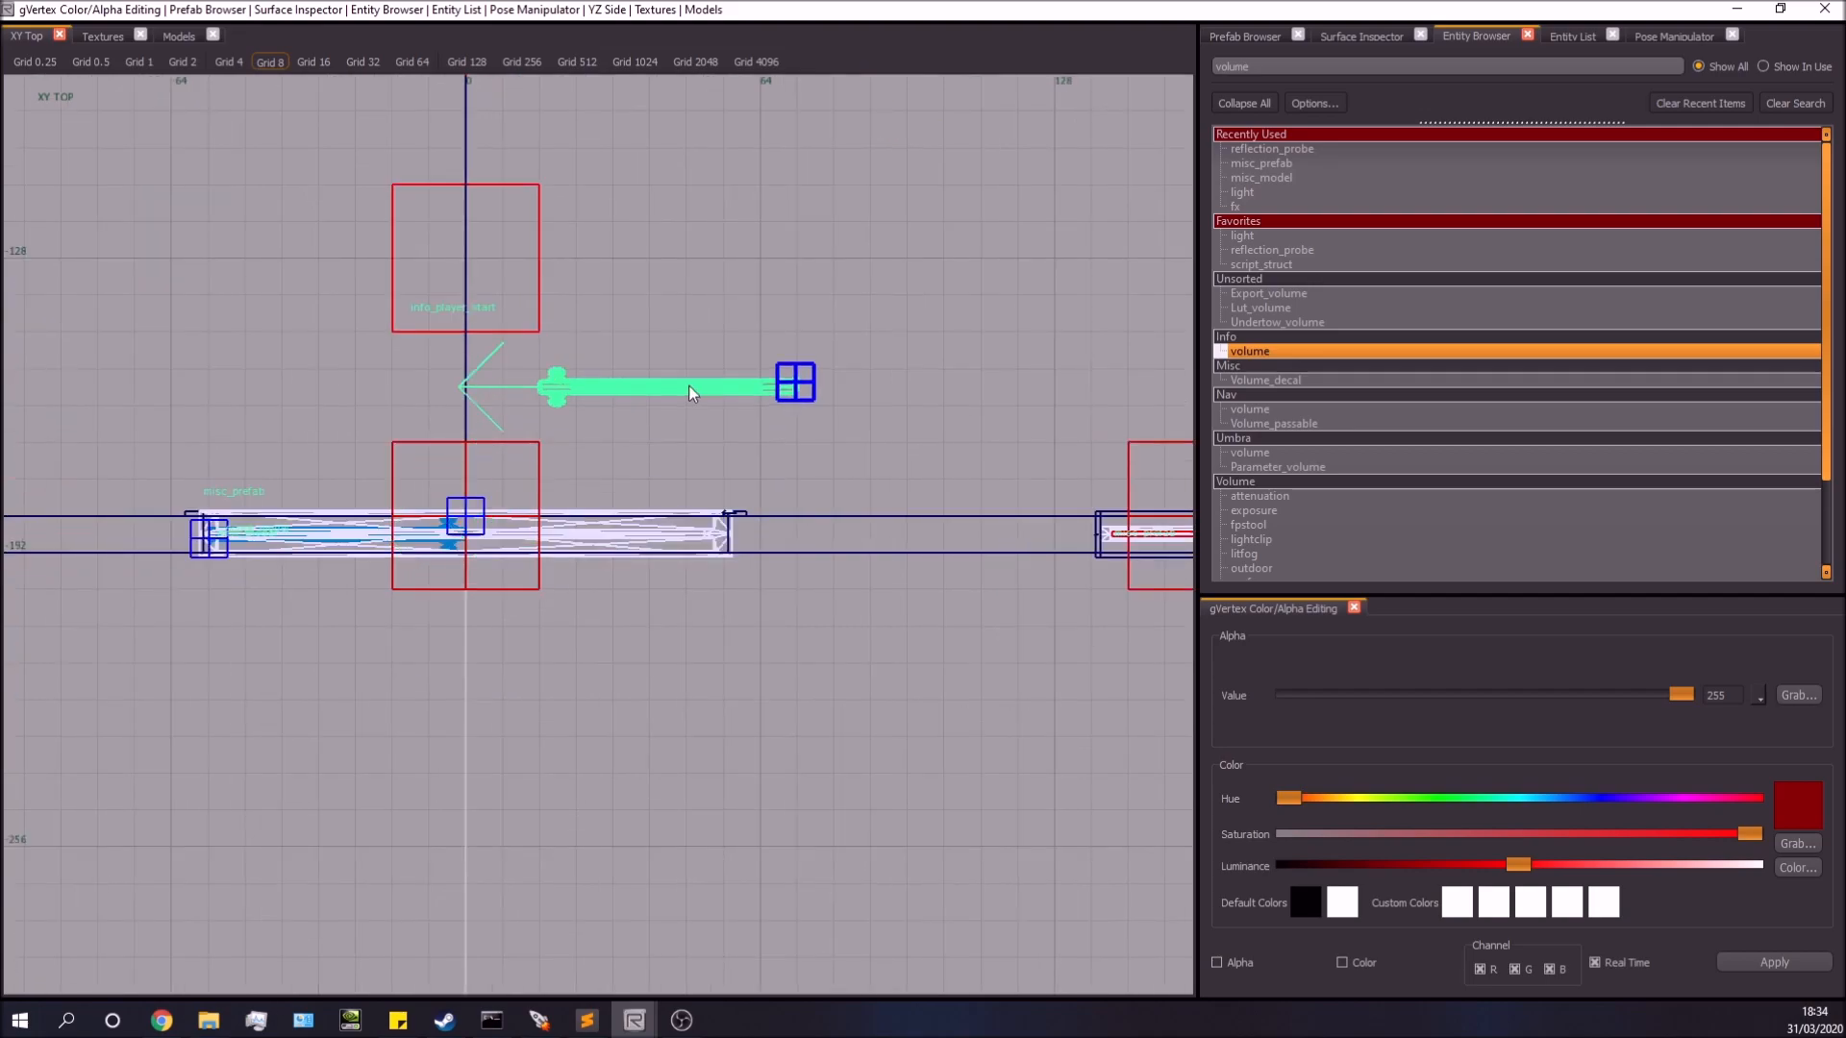
{"action": "right_click_drag", "start_coordinate": [615, 519], "coordinate": [468, 669]}
{"action": "scroll", "coordinate": [623, 512], "scroll_direction": "up", "scroll_amount": 3}
{"action": "scroll", "coordinate": [630, 520], "scroll_direction": "down", "scroll_amount": 2}
{"action": "scroll", "coordinate": [557, 566], "scroll_direction": "up", "scroll_amount": 2}
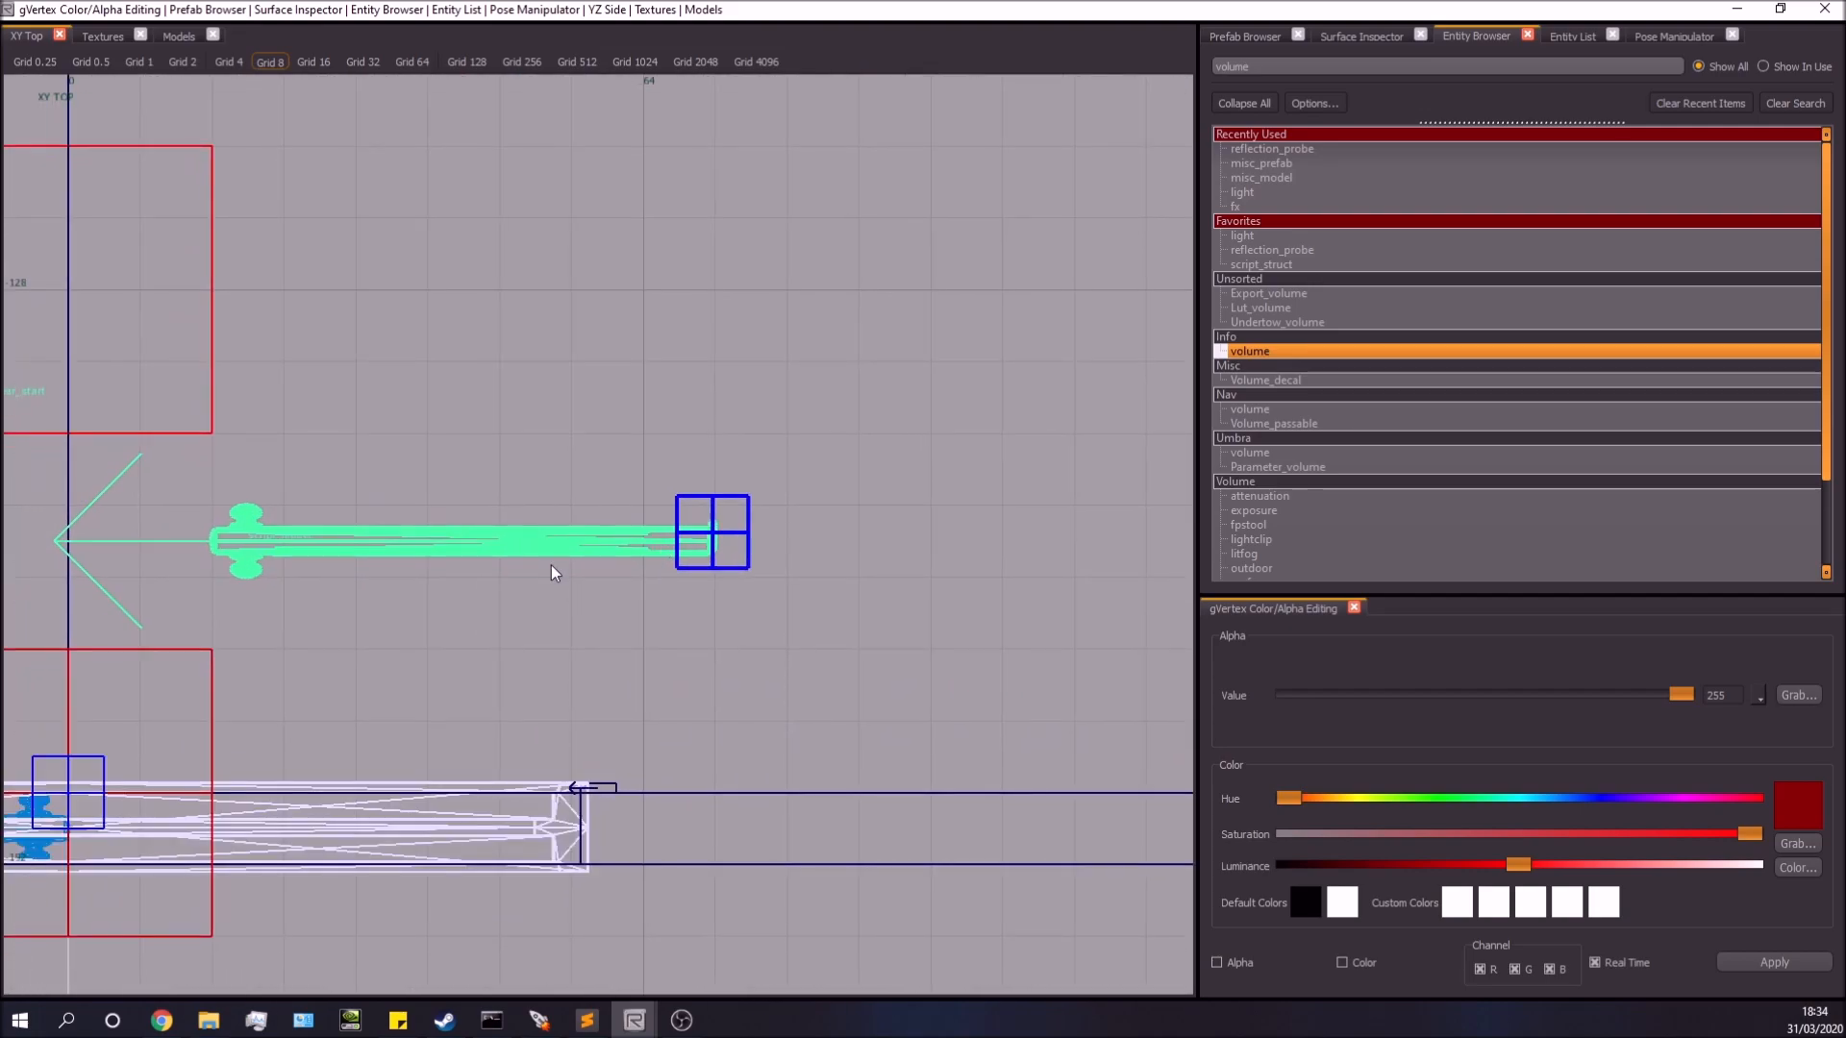
{"action": "scroll", "coordinate": [555, 565], "scroll_direction": "down", "scroll_amount": 1}
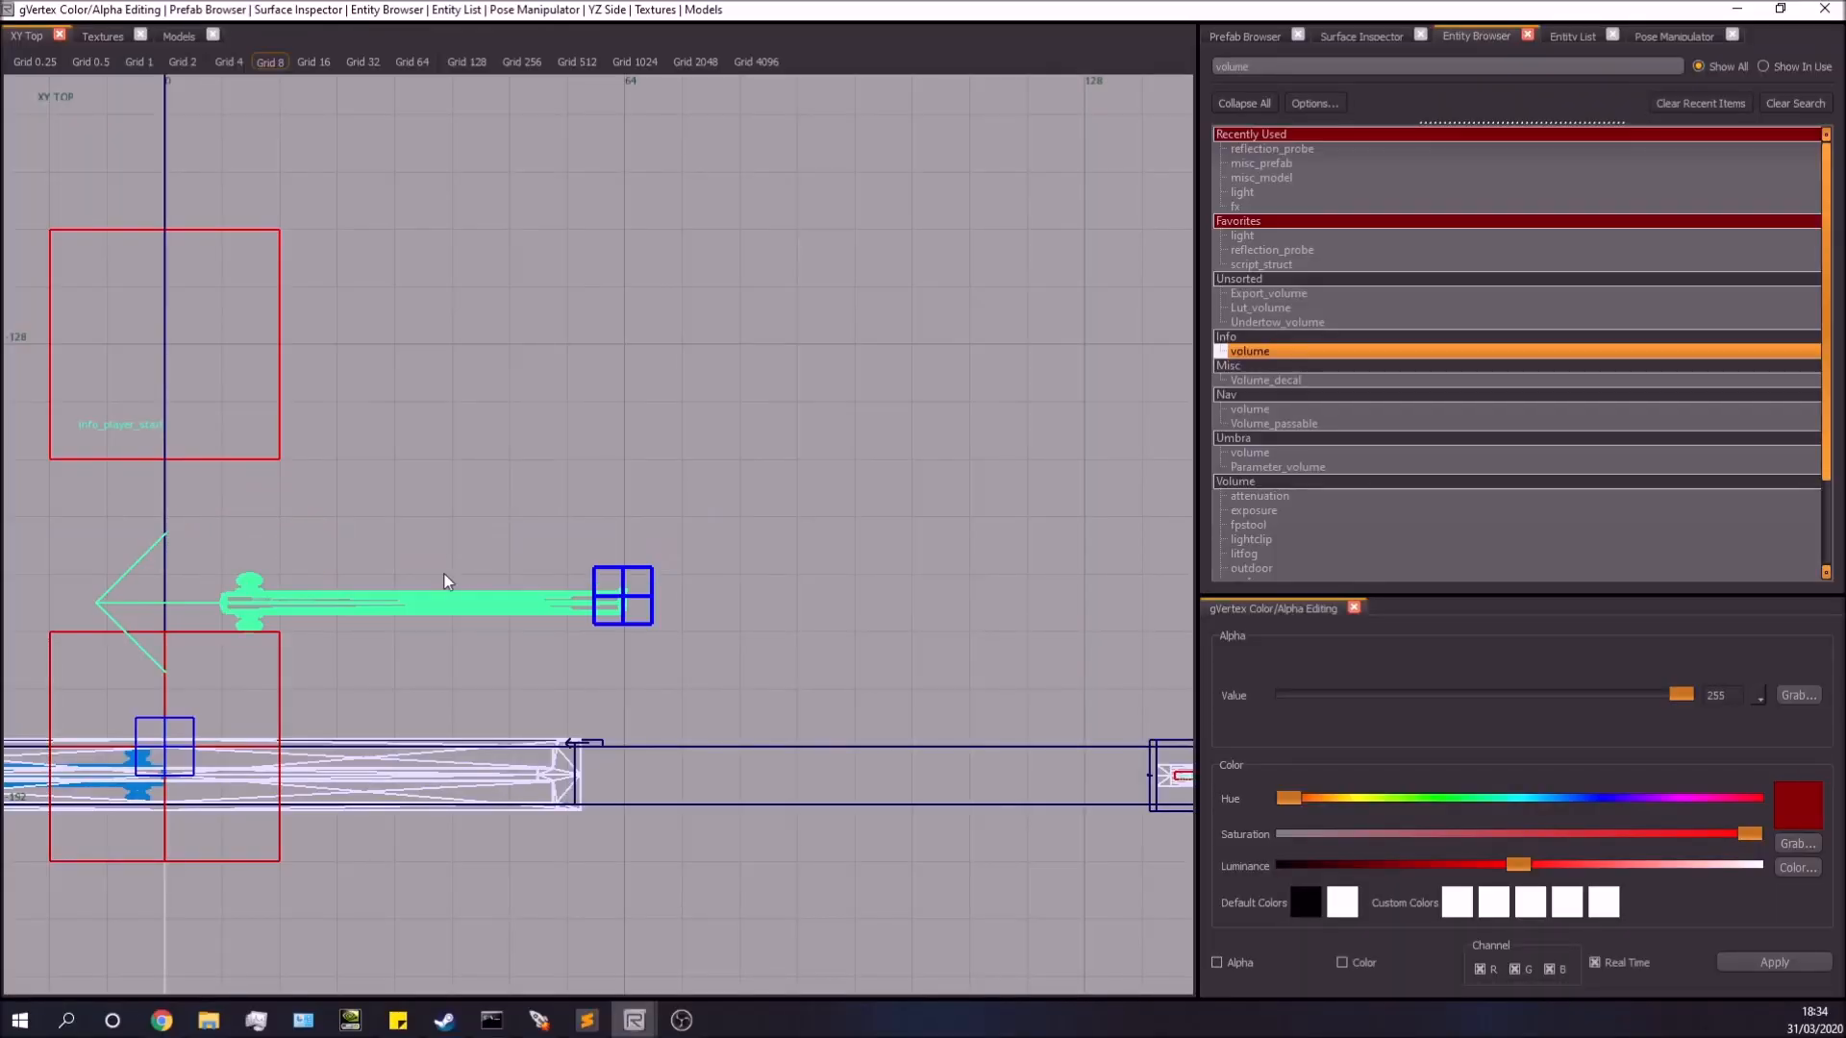
Try rotating the right-hand door about 90 degrees around its centre in the doorway and turn it back.
{"action": "left_click_drag", "start_coordinate": [445, 580], "coordinate": [394, 725]}
{"action": "right_click_drag", "start_coordinate": [396, 717], "coordinate": [499, 623]}
{"action": "key", "text": "r"}
{"action": "left_click_drag", "start_coordinate": [529, 604], "coordinate": [526, 776]}
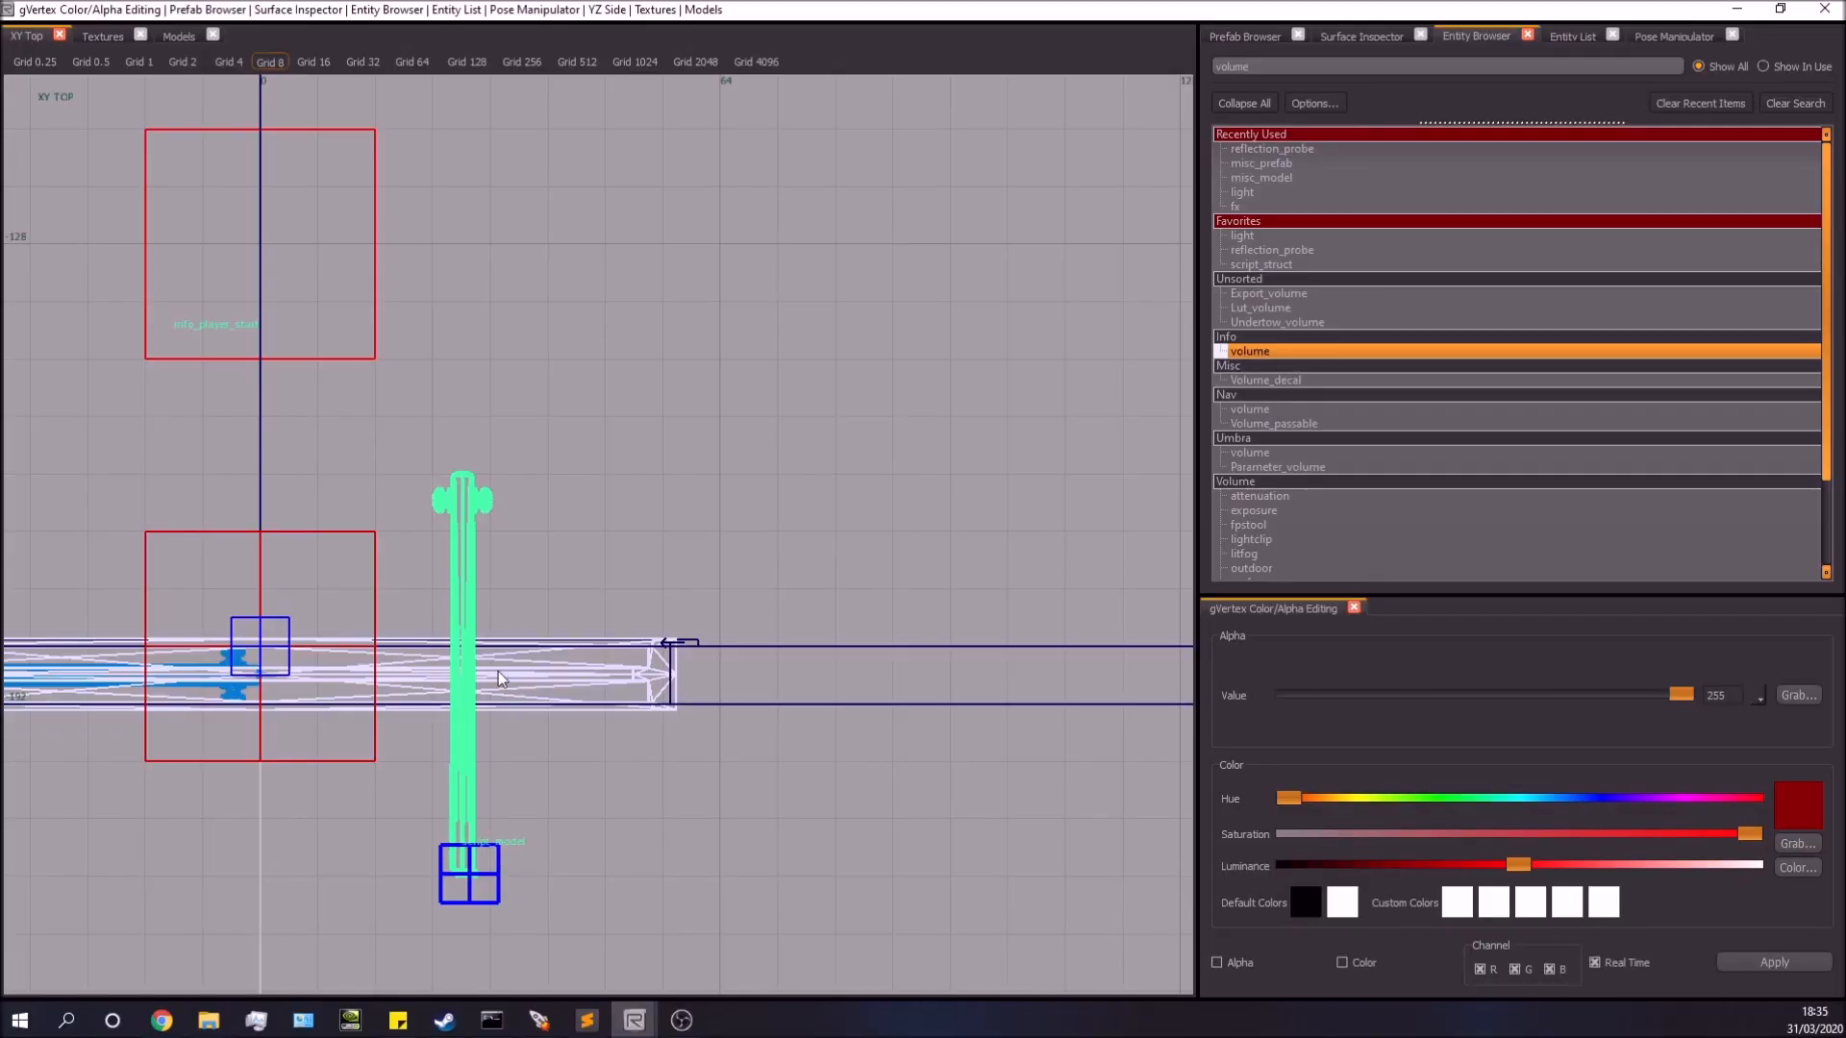
{"action": "left_click_drag", "start_coordinate": [538, 712], "coordinate": [581, 554]}
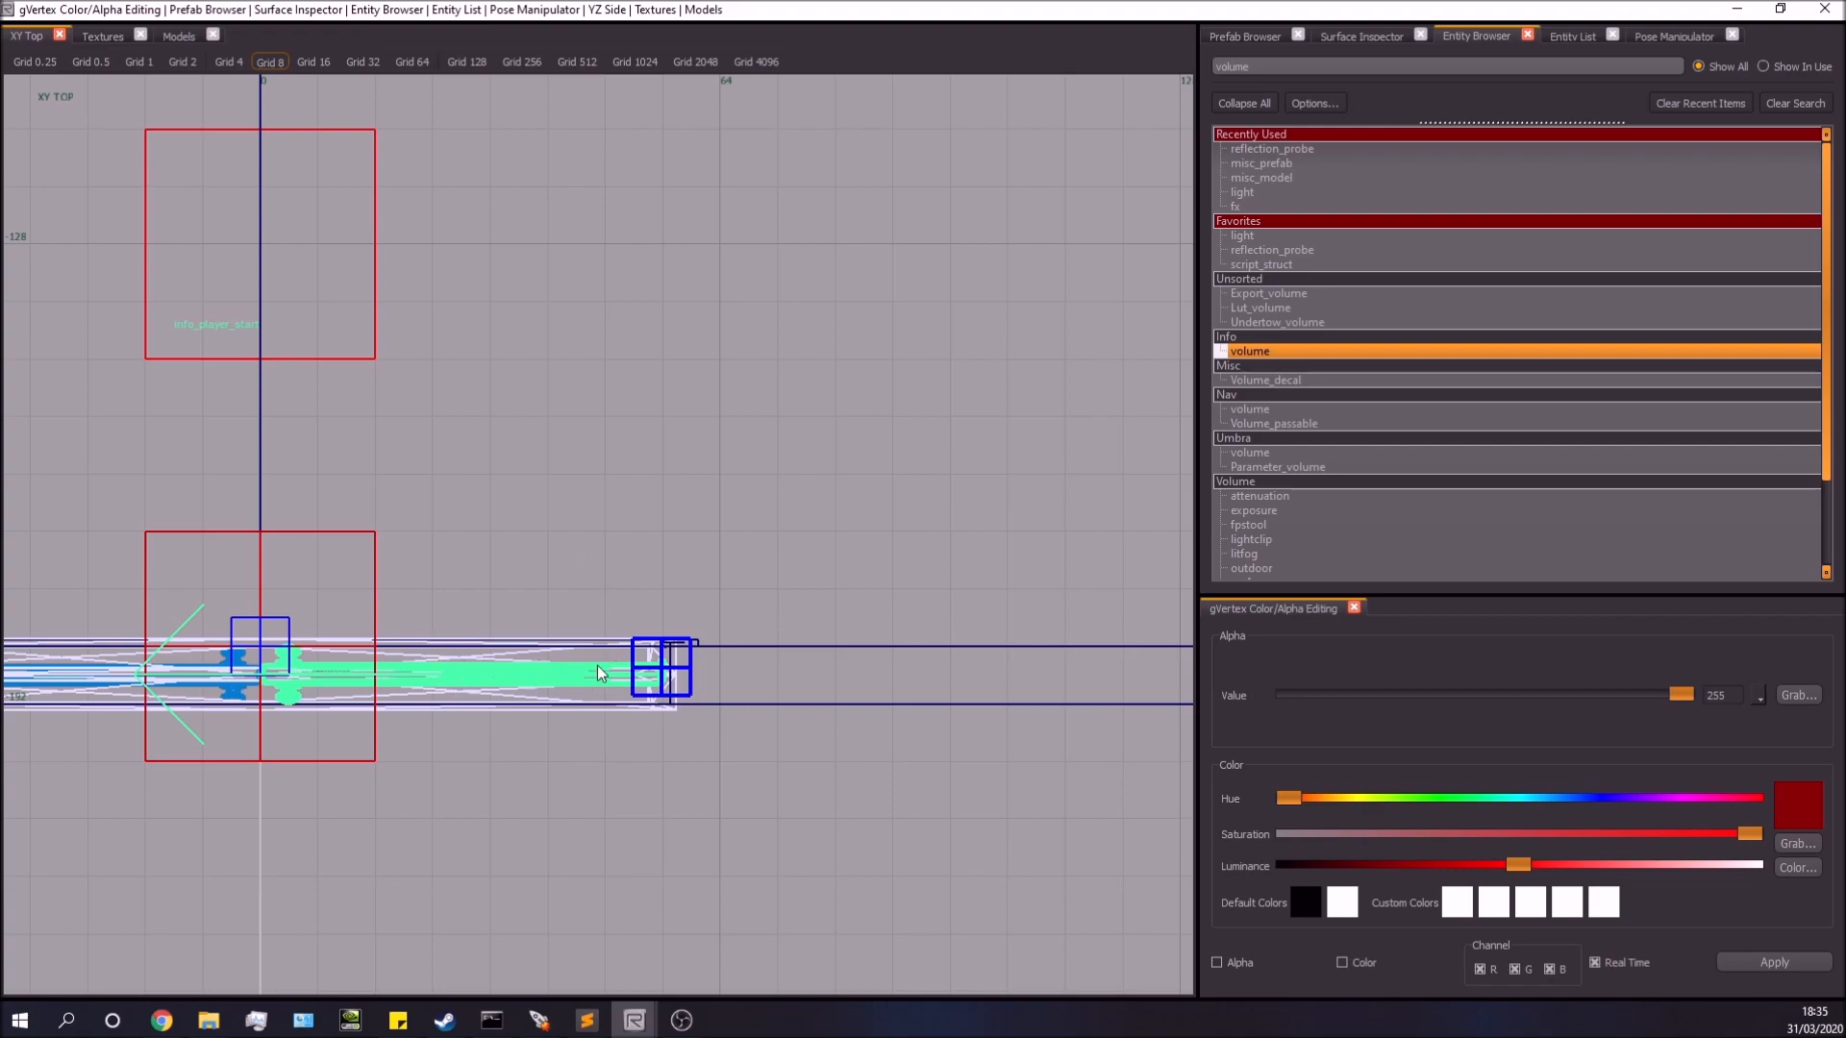
Reposition the right-hand door against the hinge side of its frame and reduce the grid size to 1.
{"action": "left_click_drag", "start_coordinate": [674, 650], "coordinate": [779, 500]}
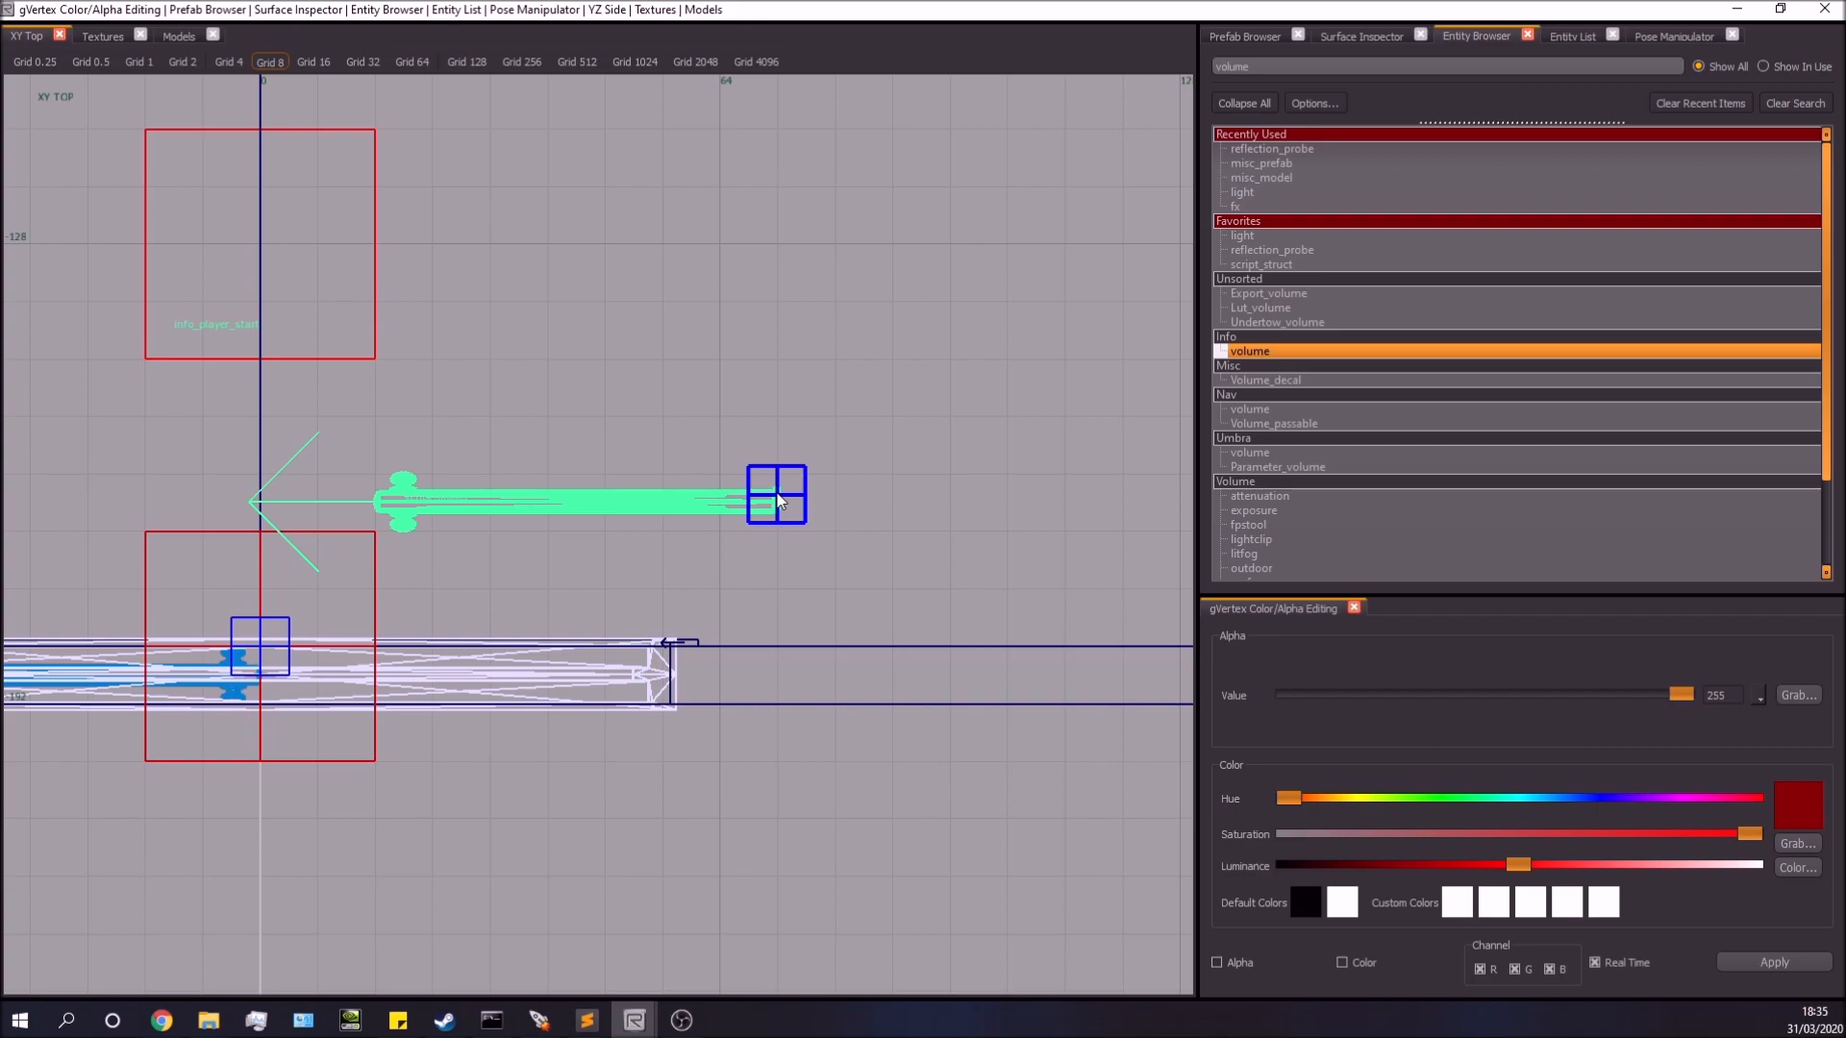
{"action": "scroll", "coordinate": [769, 502], "scroll_direction": "up", "scroll_amount": 4}
{"action": "scroll", "coordinate": [760, 502], "scroll_direction": "down", "scroll_amount": 5}
{"action": "scroll", "coordinate": [744, 504], "scroll_direction": "up", "scroll_amount": 2}
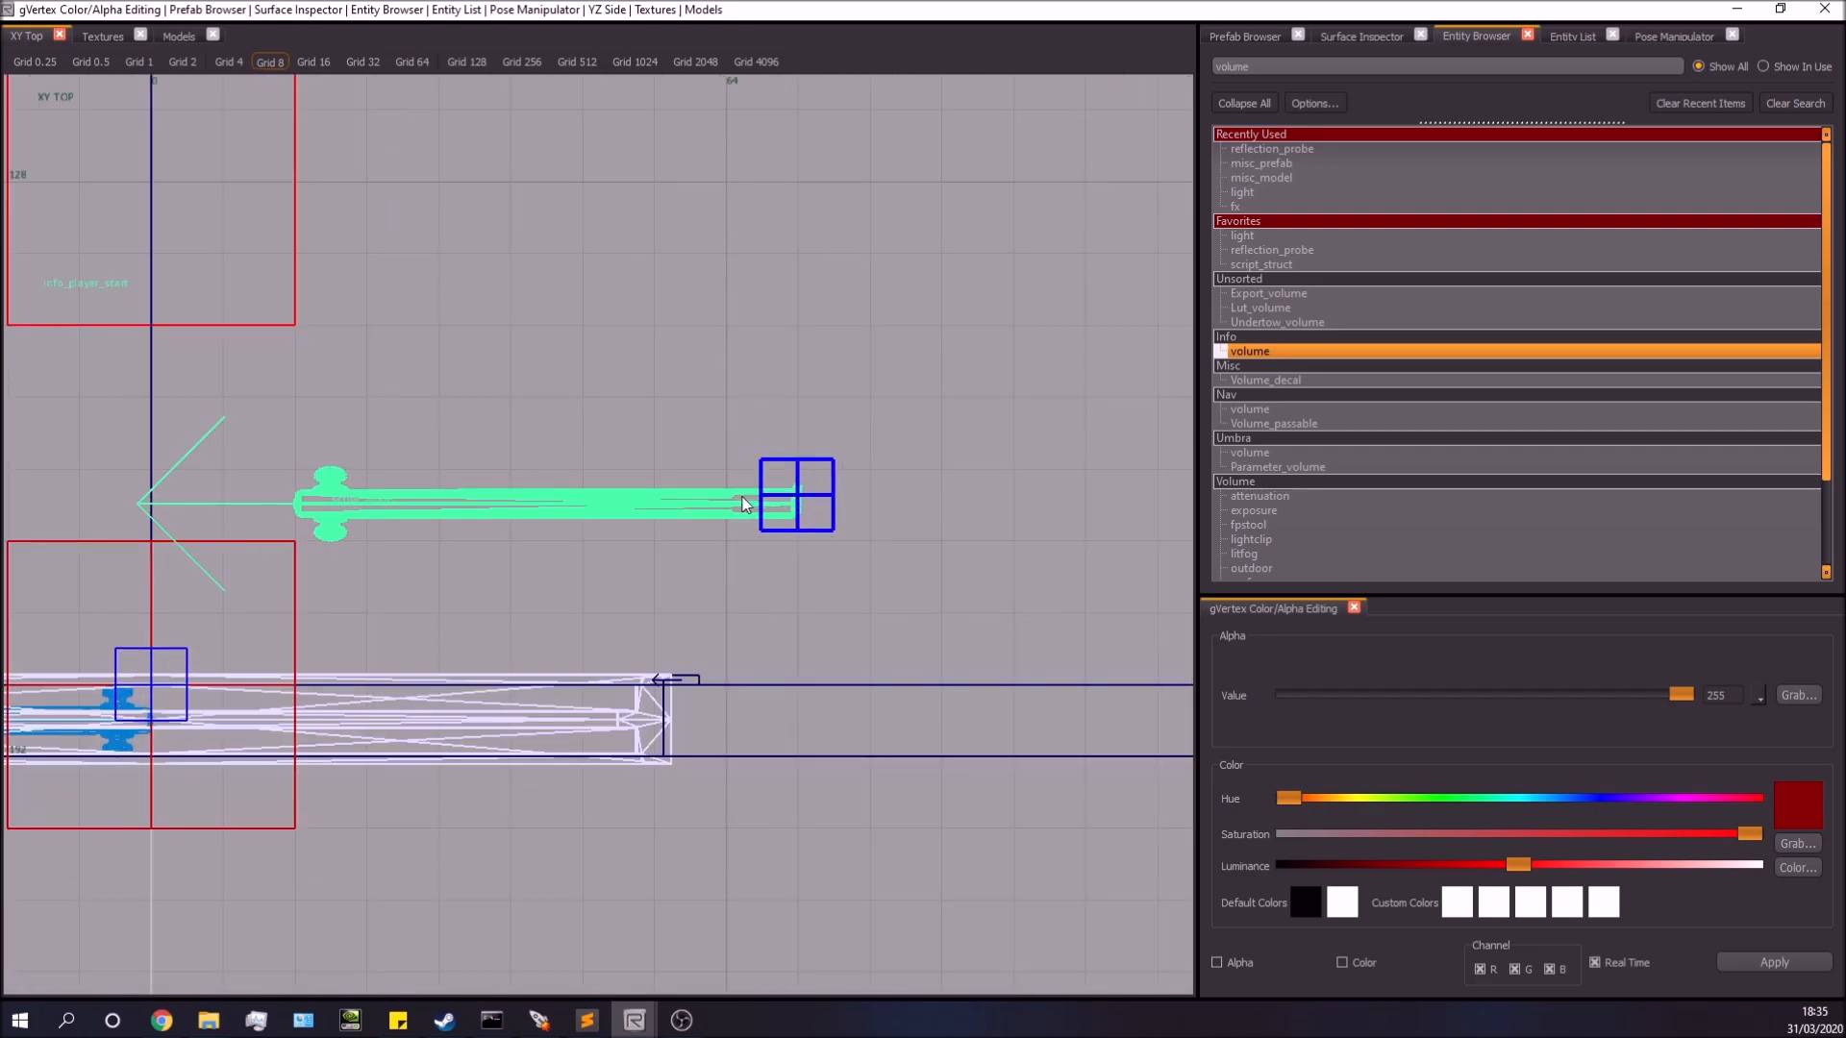
{"action": "right_click_drag", "start_coordinate": [757, 539], "coordinate": [815, 495]}
{"action": "mouse_move", "coordinate": [810, 491]}
{"action": "left_mouse_down"}
{"action": "mouse_move", "coordinate": [723, 567]}
{"action": "mouse_move", "coordinate": [678, 696]}
{"action": "mouse_move", "coordinate": [705, 635]}
{"action": "left_mouse_up"}
{"action": "scroll", "coordinate": [682, 694], "scroll_direction": "up", "scroll_amount": 3}
{"action": "key", "text": "["}
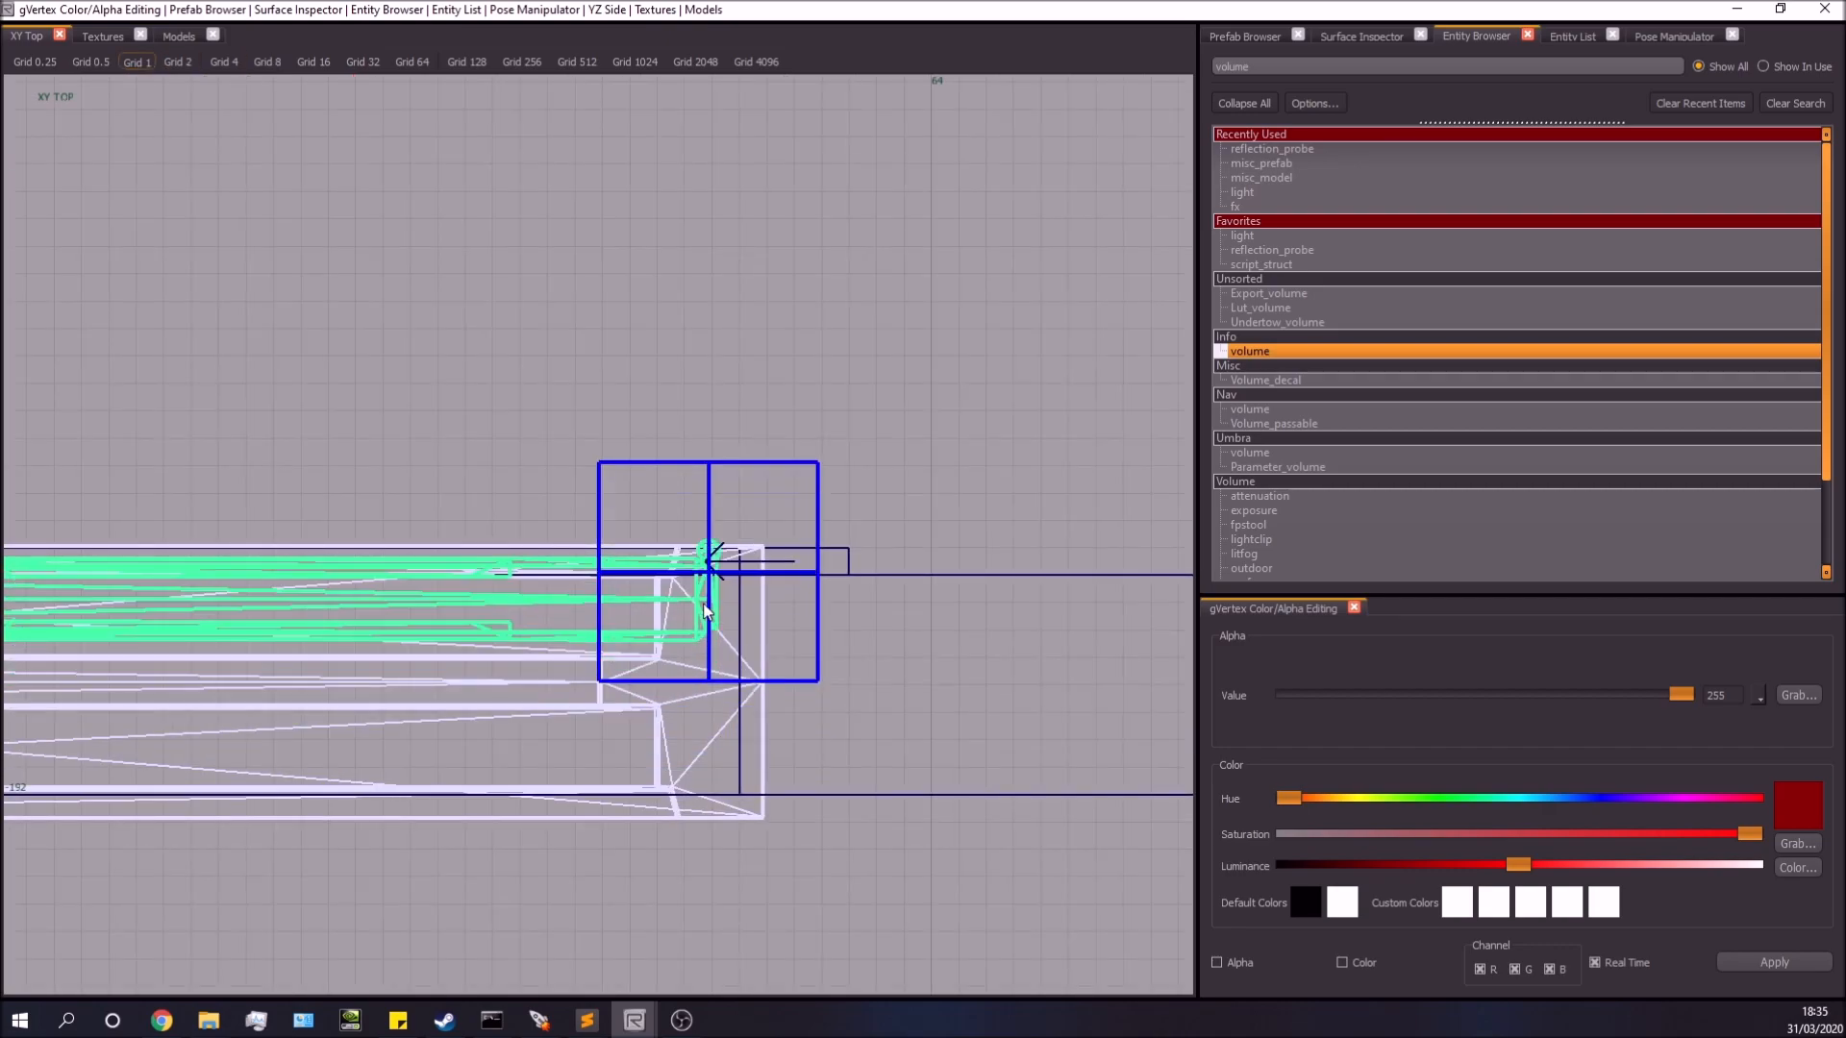
{"action": "scroll", "coordinate": [710, 596], "scroll_direction": "down", "scroll_amount": 2}
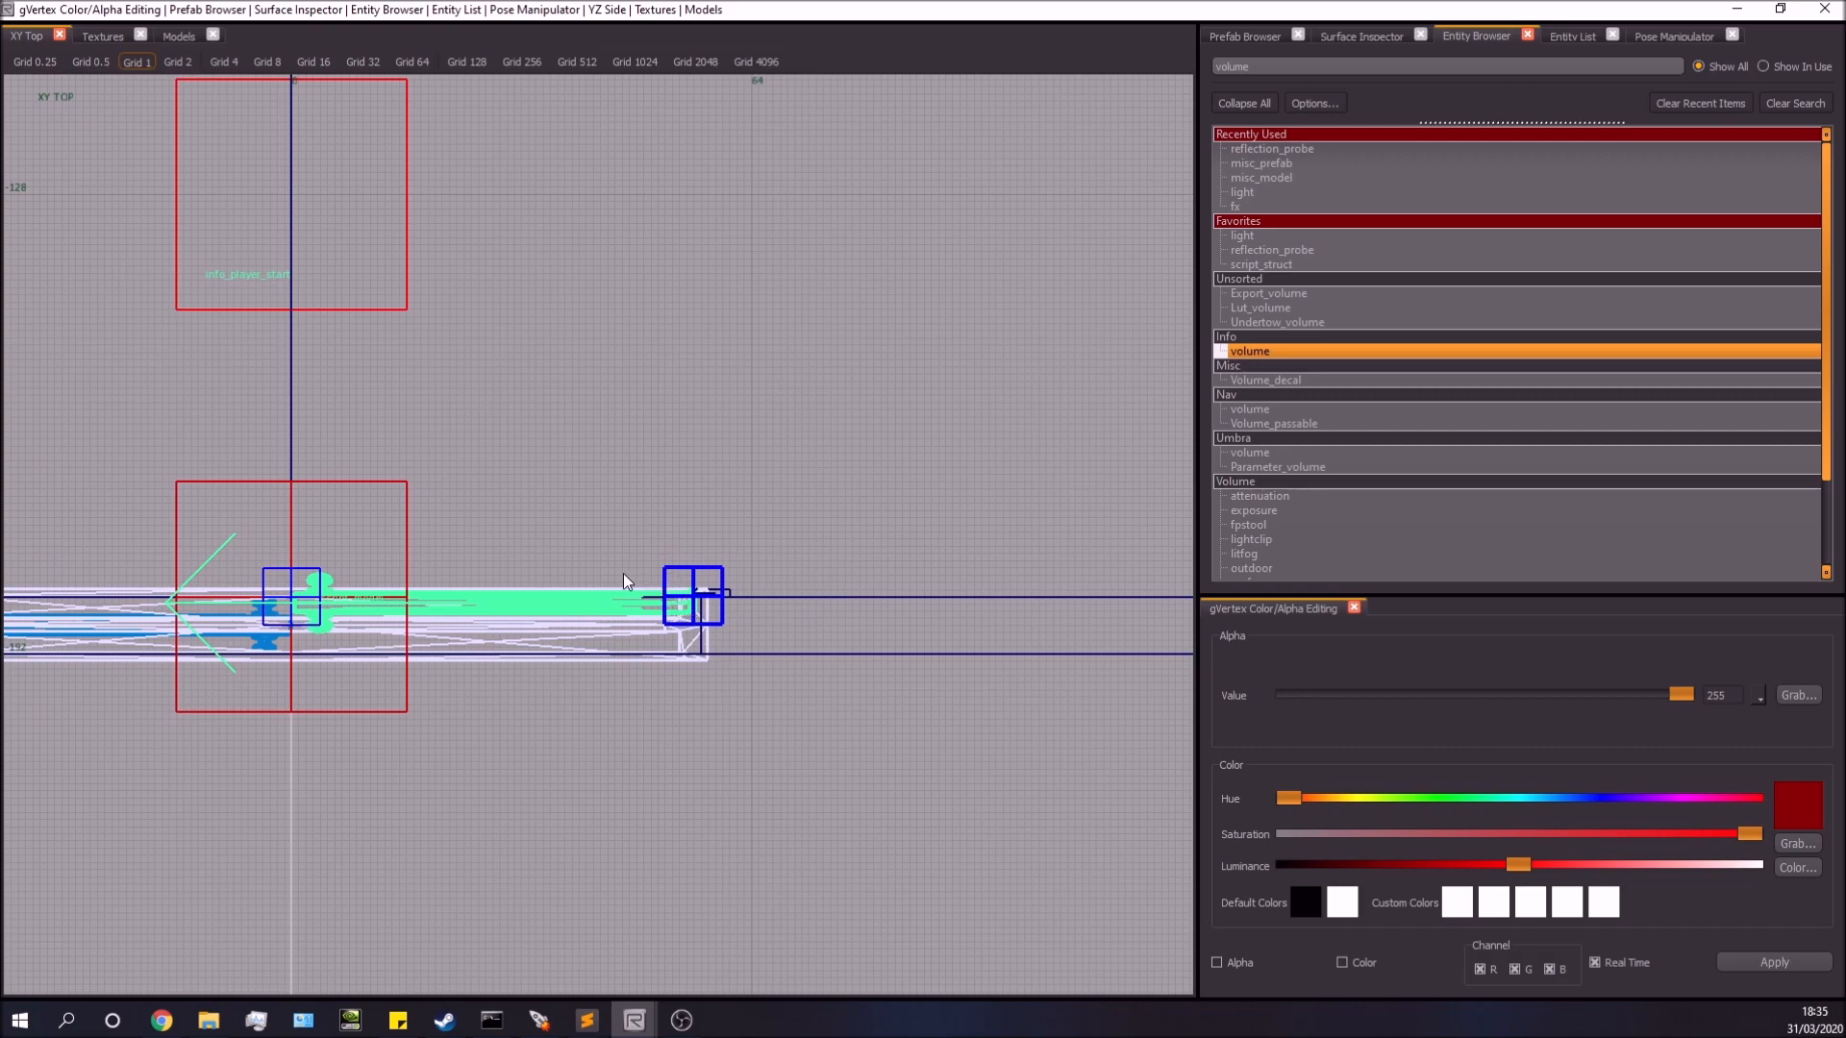
Activate the right-hand door's rotation pivot and try placing it at the hinge edge and in empty space away from the door.
{"action": "left_click", "coordinate": [554, 590]}
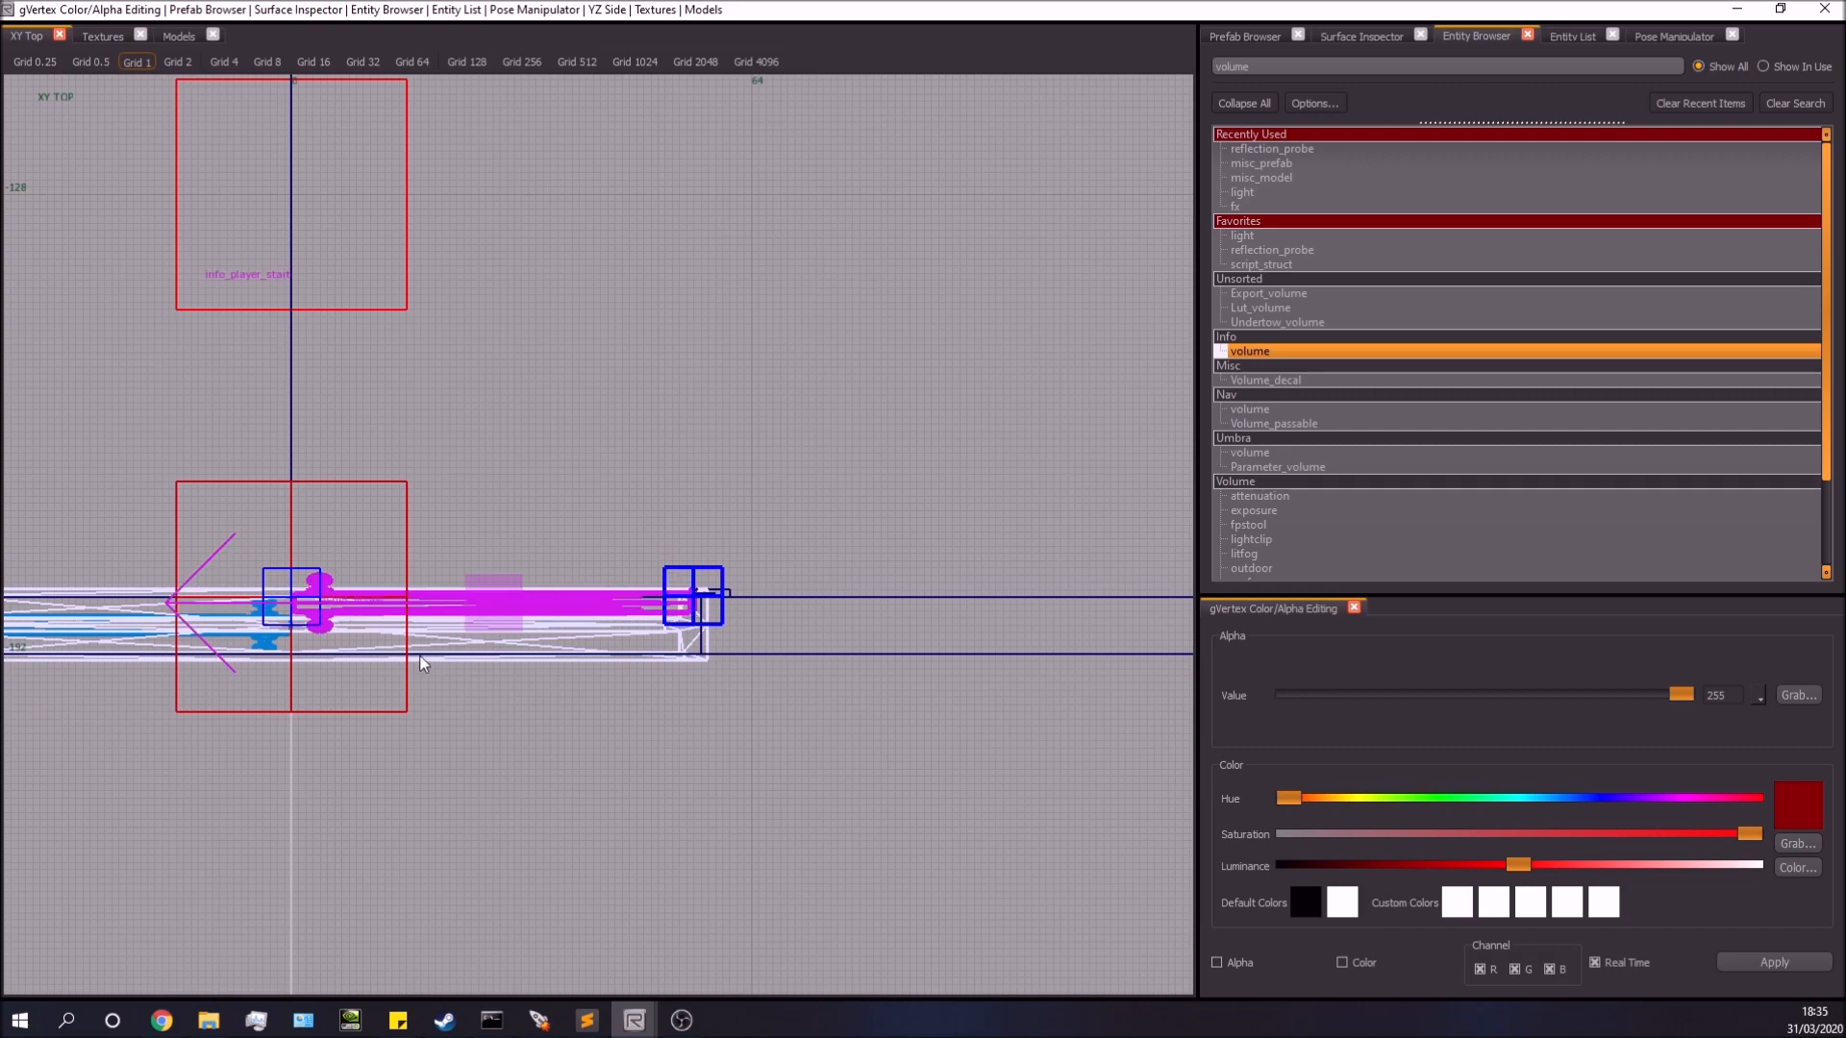
{"action": "scroll", "coordinate": [476, 600], "scroll_direction": "up", "scroll_amount": 1}
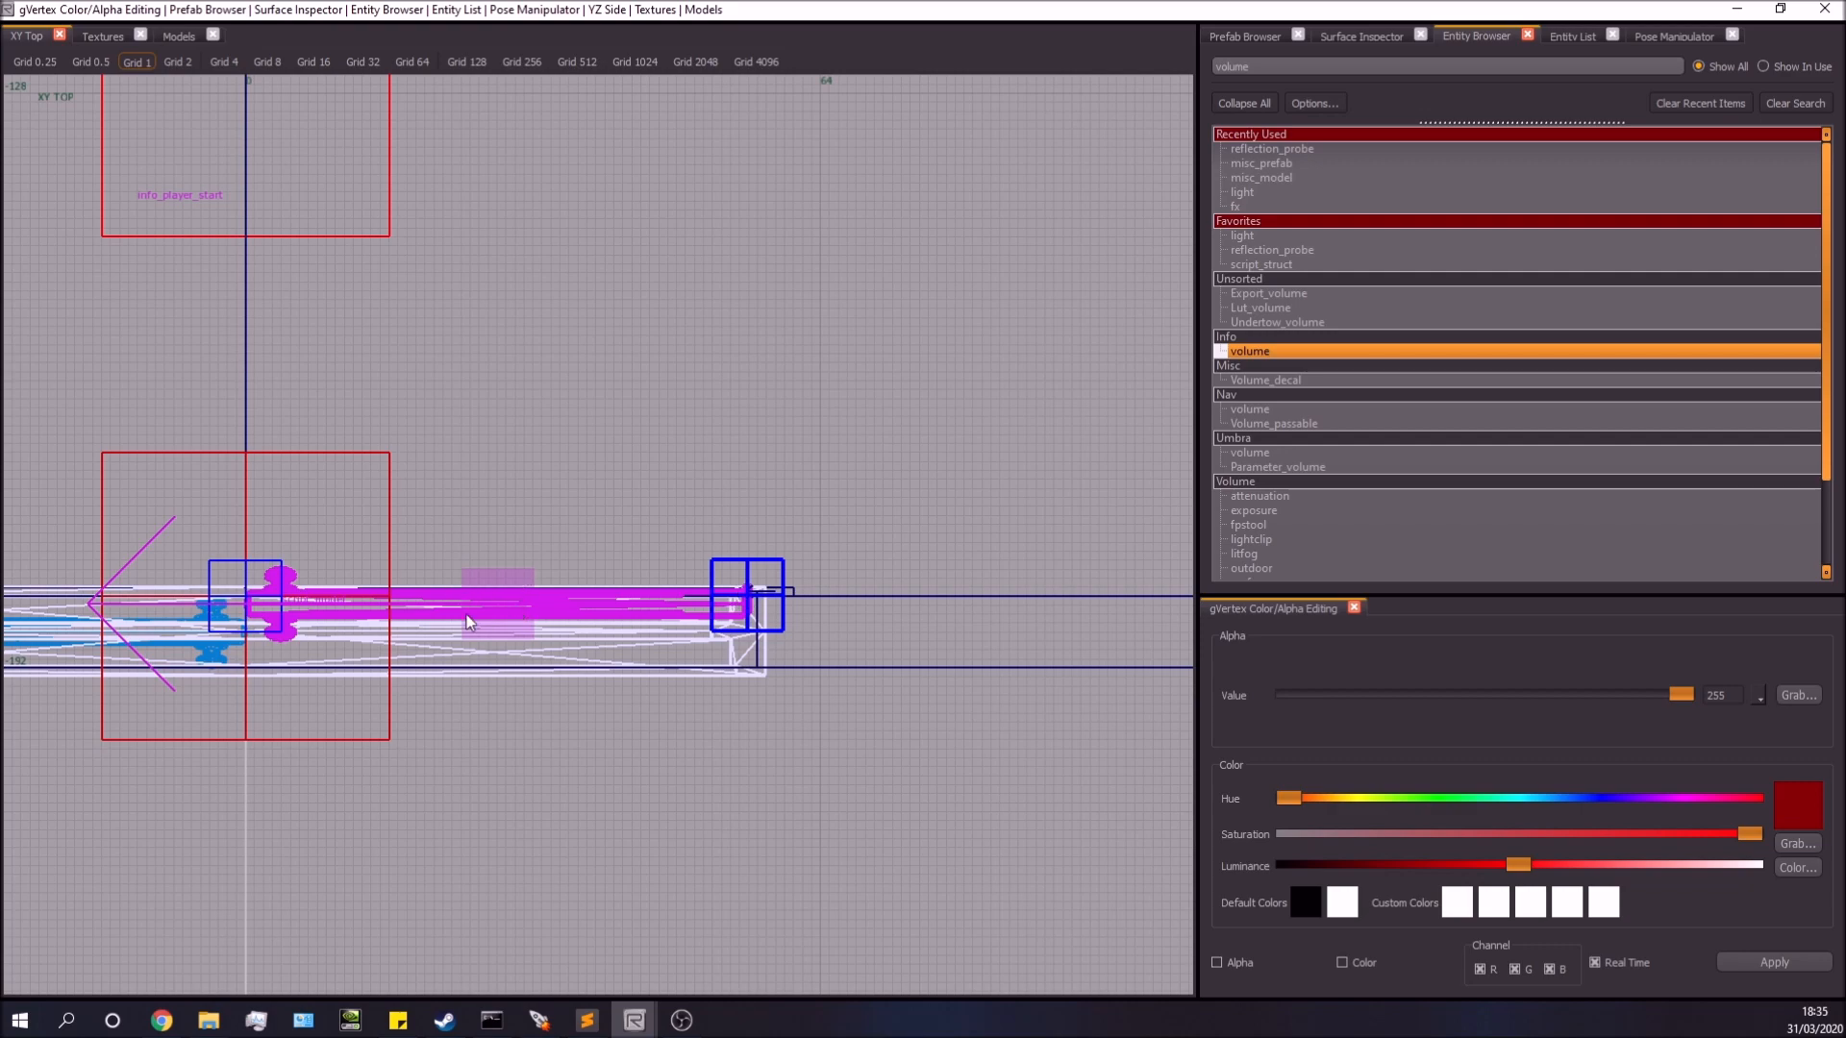
{"action": "scroll", "coordinate": [637, 596], "scroll_direction": "up", "scroll_amount": 2}
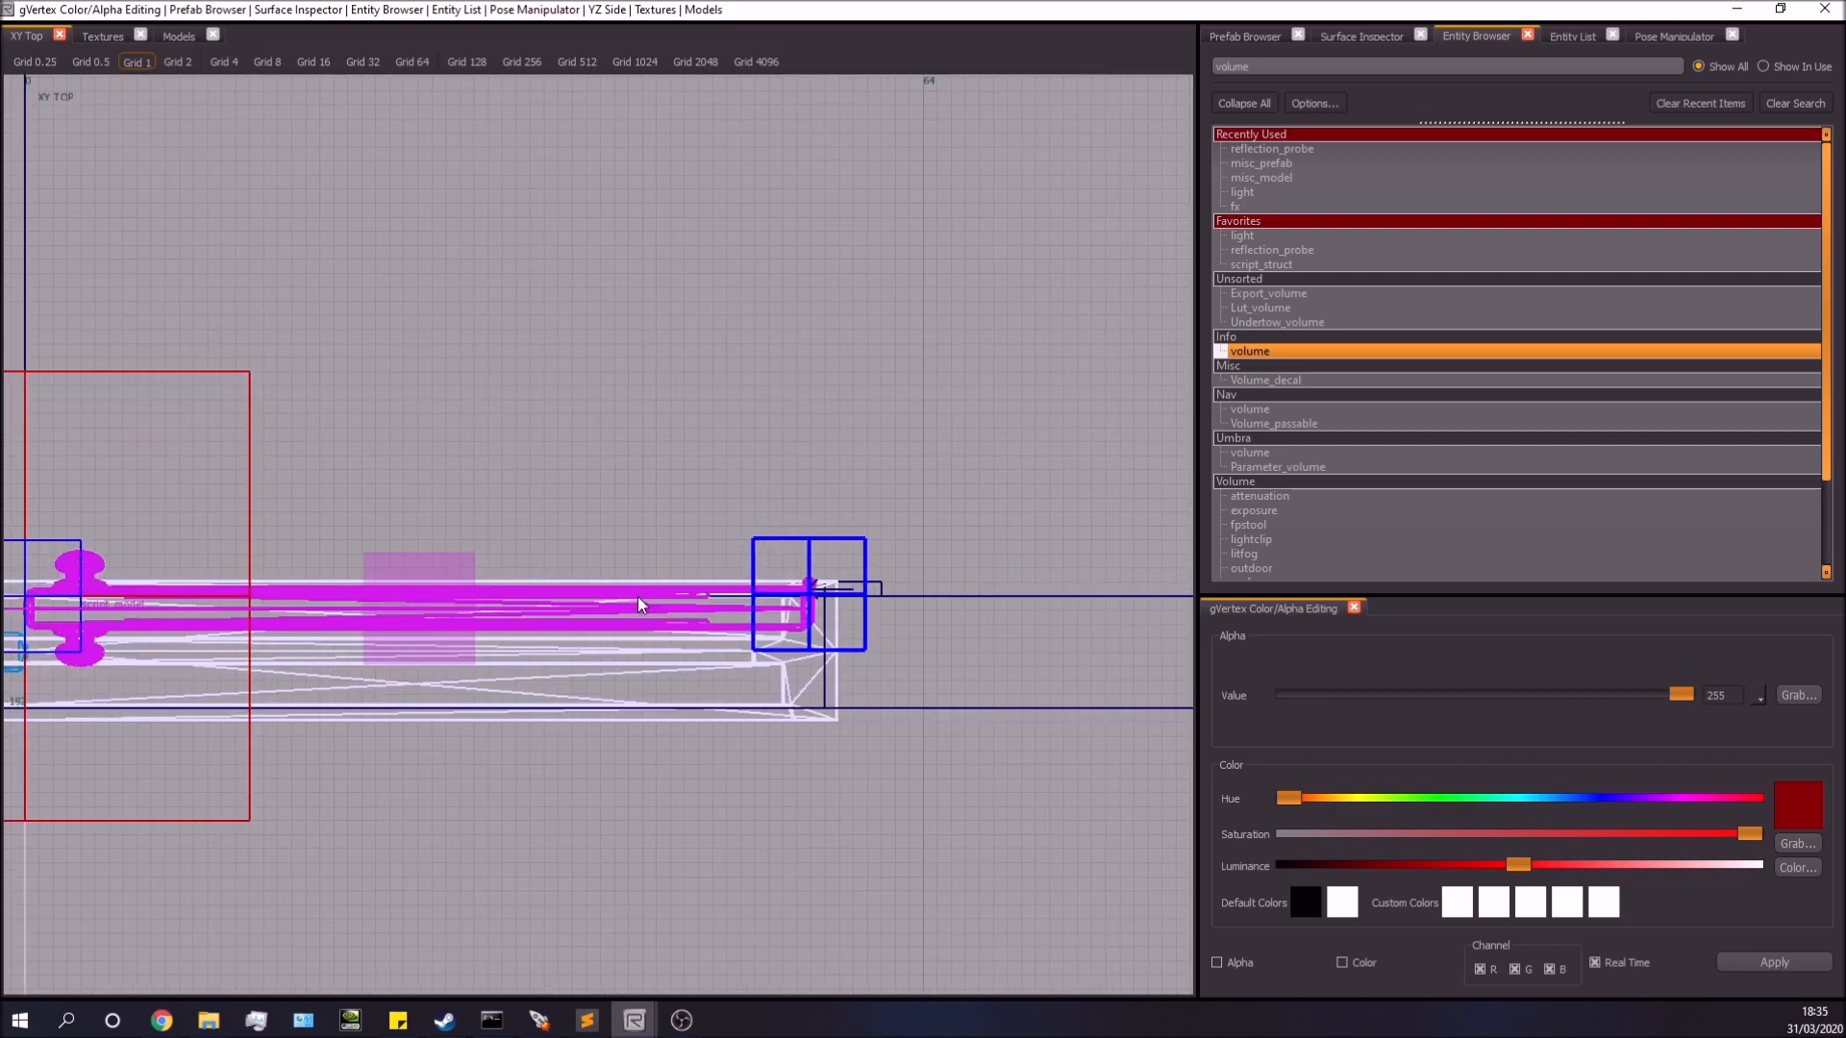
{"action": "left_click", "coordinate": [807, 601]}
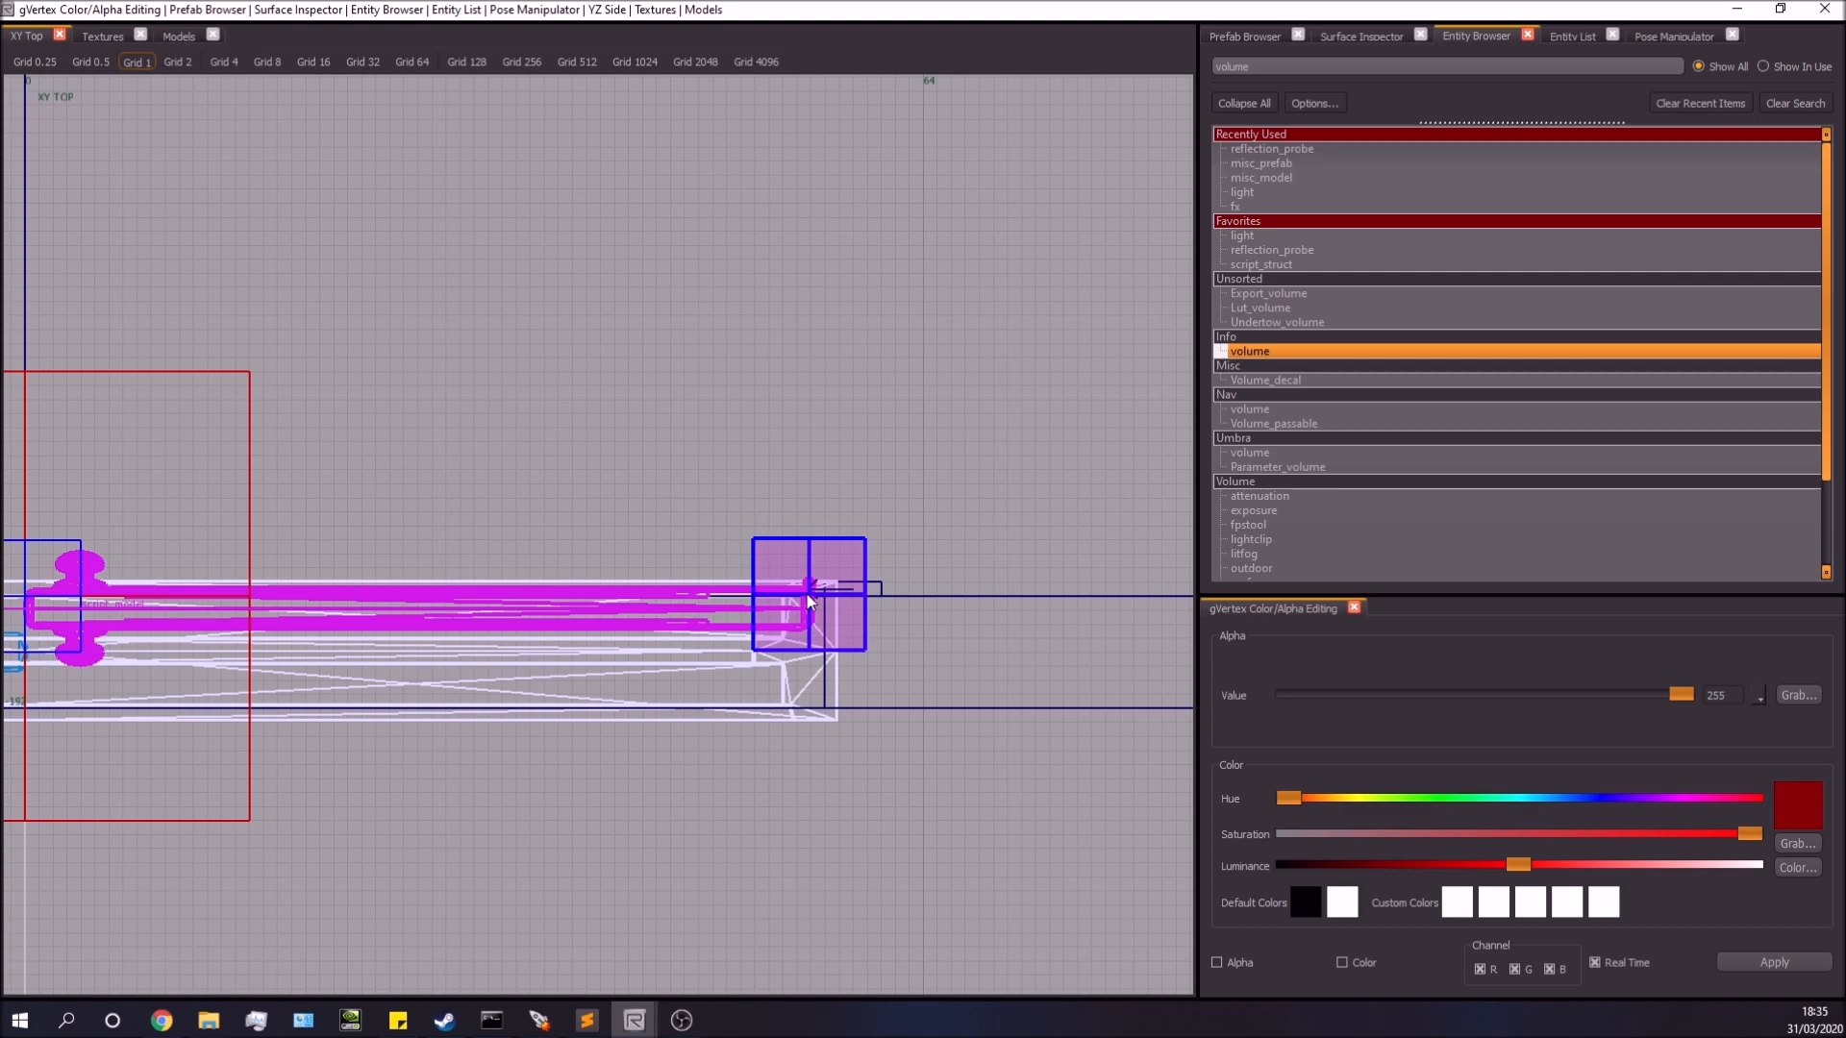
{"action": "left_click", "coordinate": [604, 424]}
{"action": "left_click", "coordinate": [377, 398]}
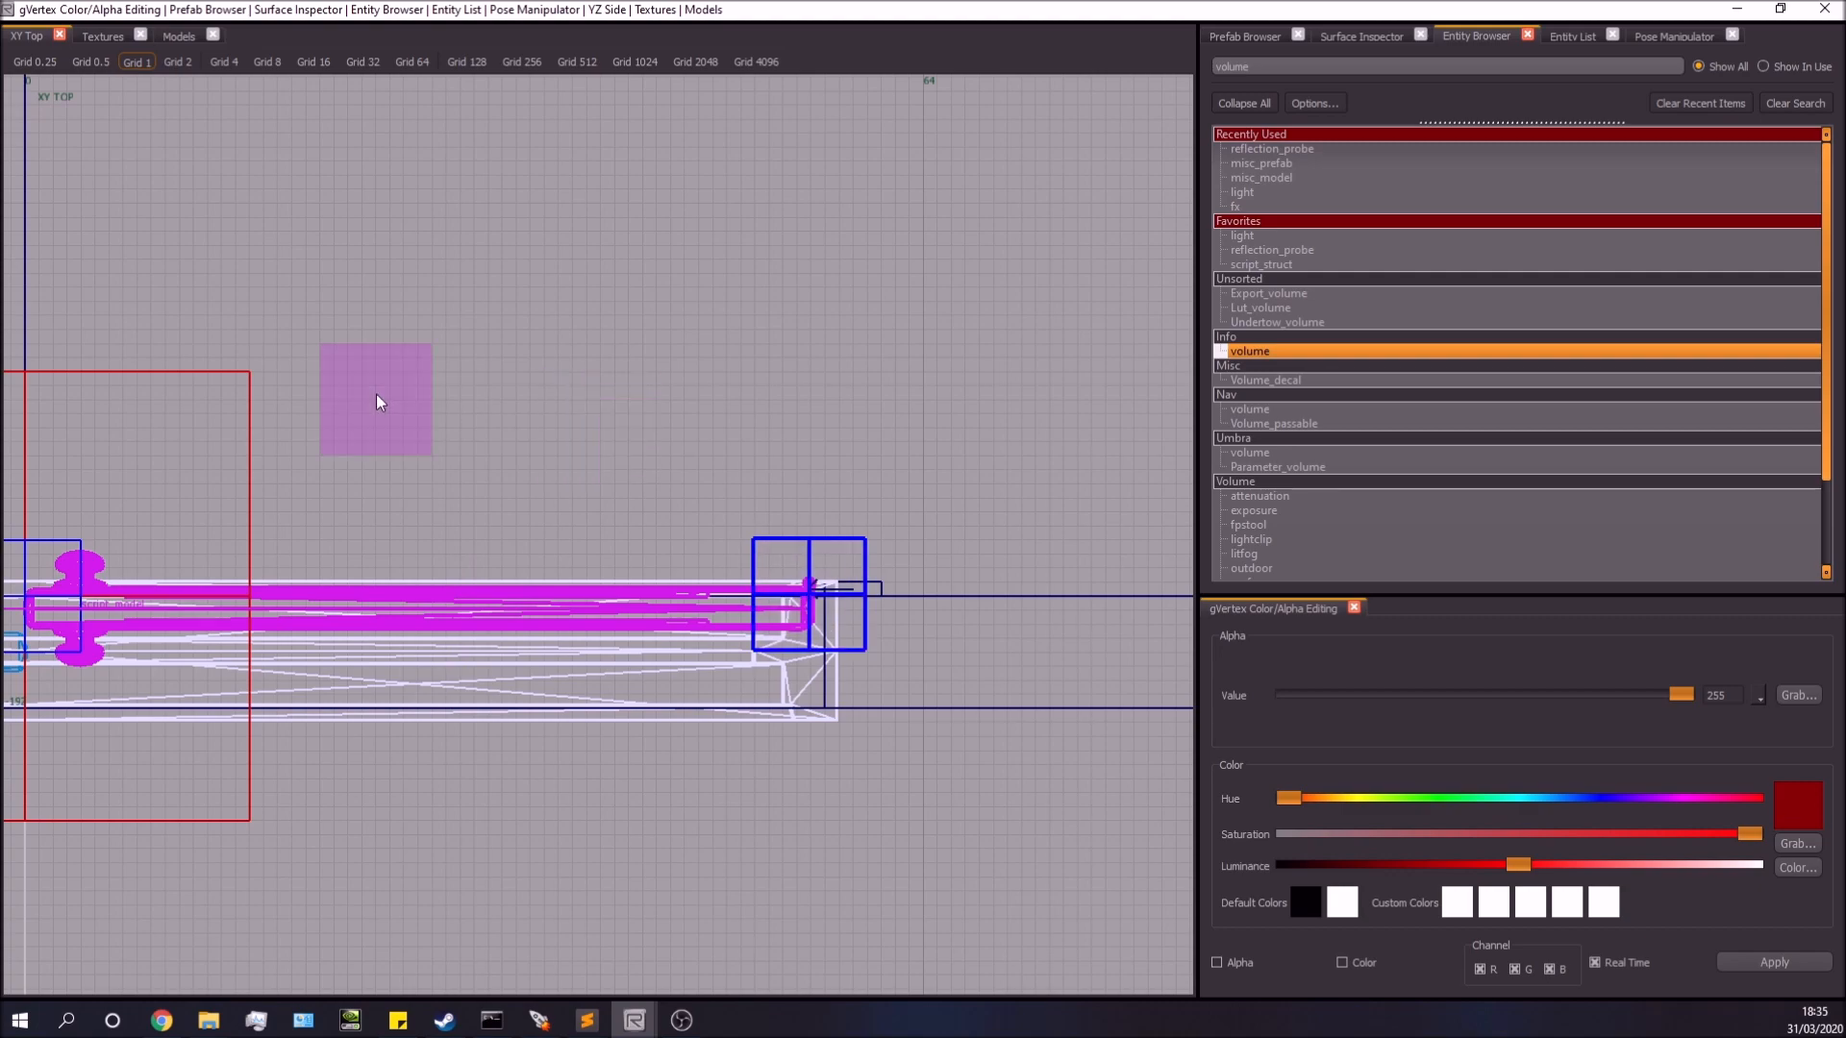